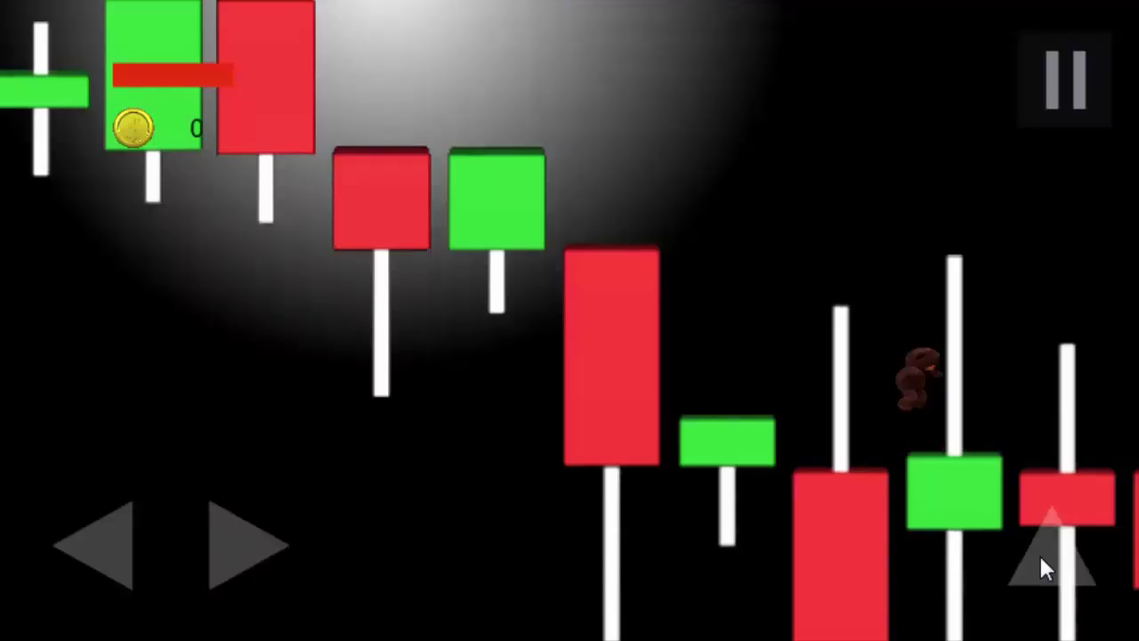
click(1039, 554)
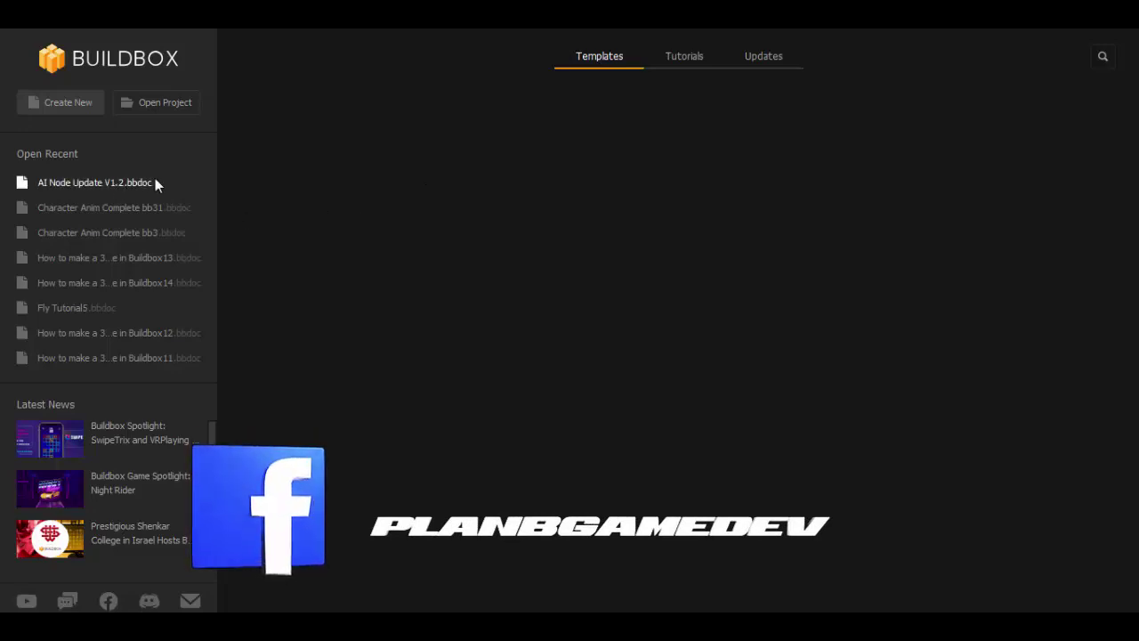
Step: Open the existing project file AI Node Update V1.2
click(157, 106)
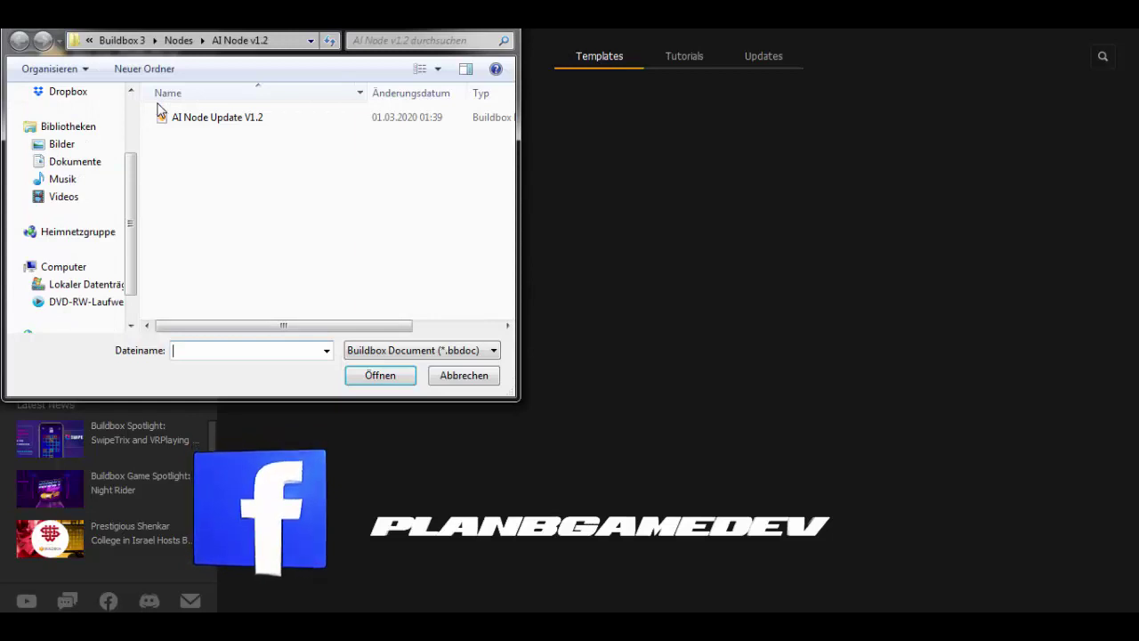
click(189, 123)
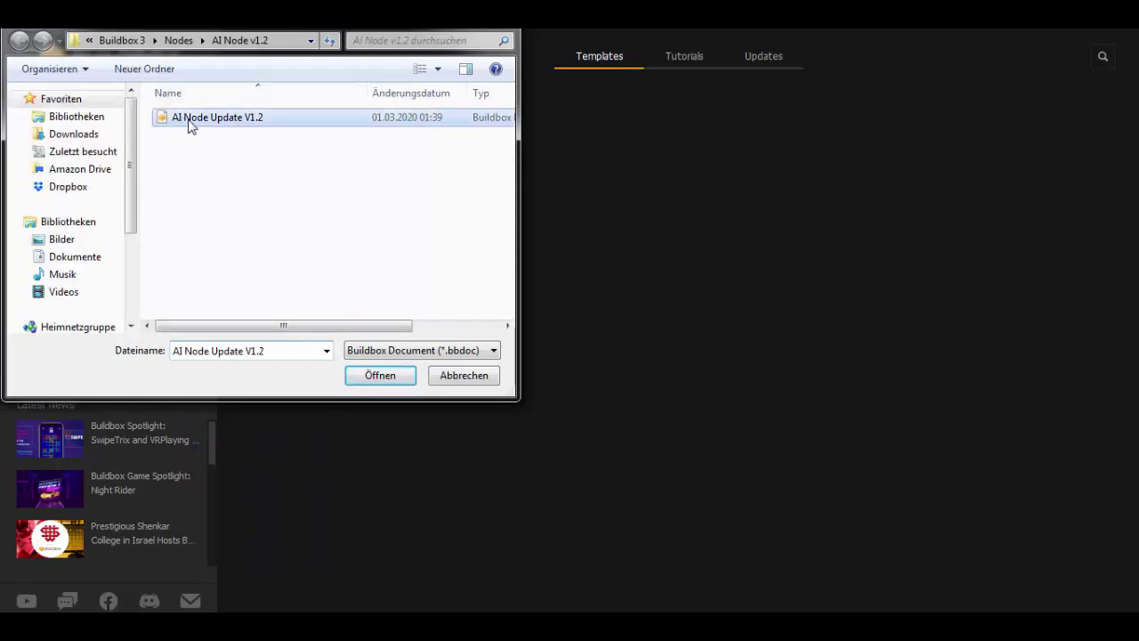
click(377, 375)
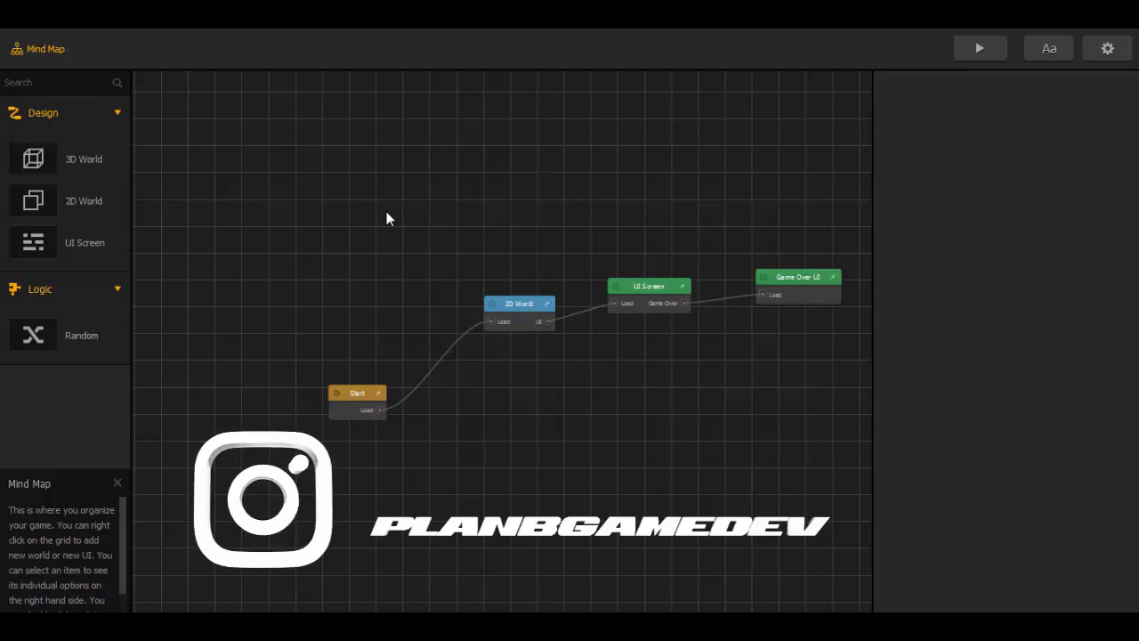
Step: Open the 2D World scene from the mind map and test-run the game in the preview
click(513, 303)
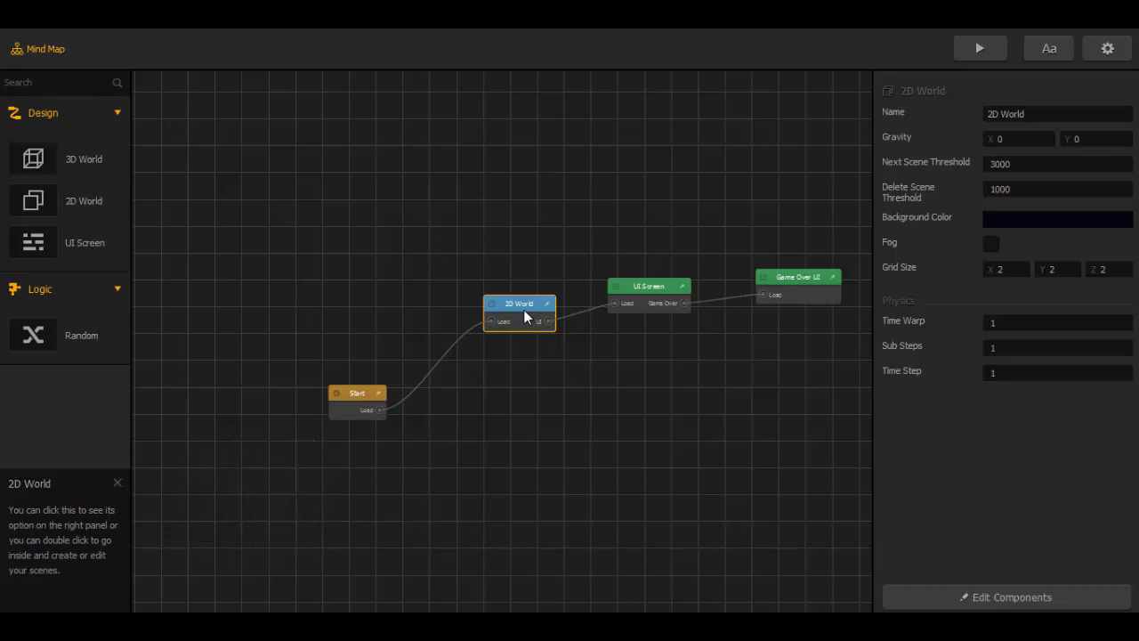
double_click(525, 318)
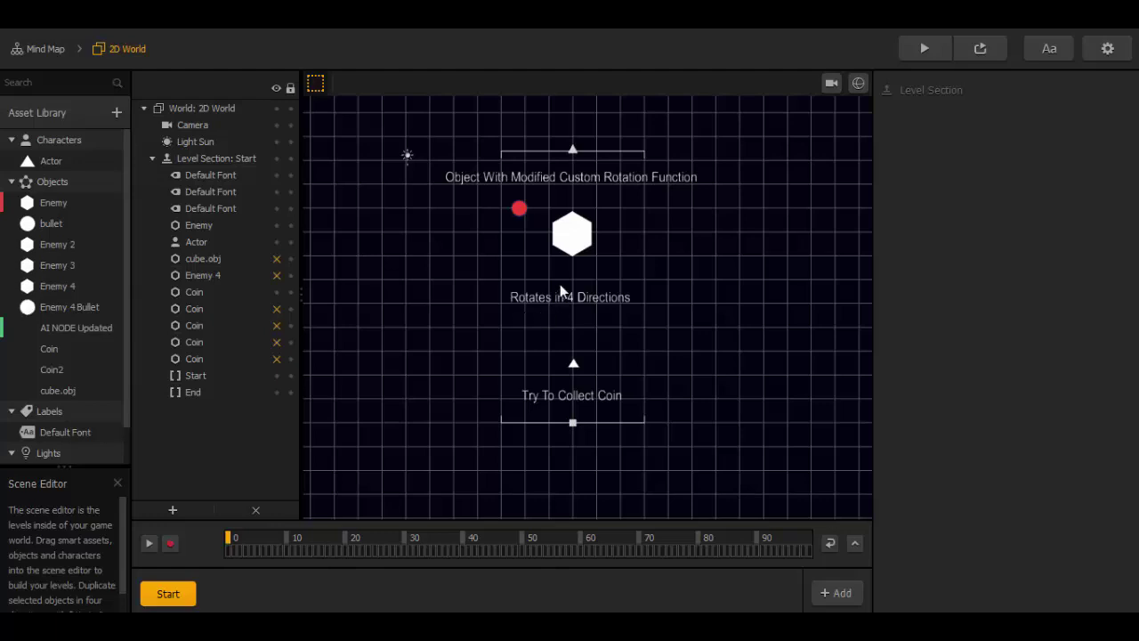
scroll(671, 285, up, 1)
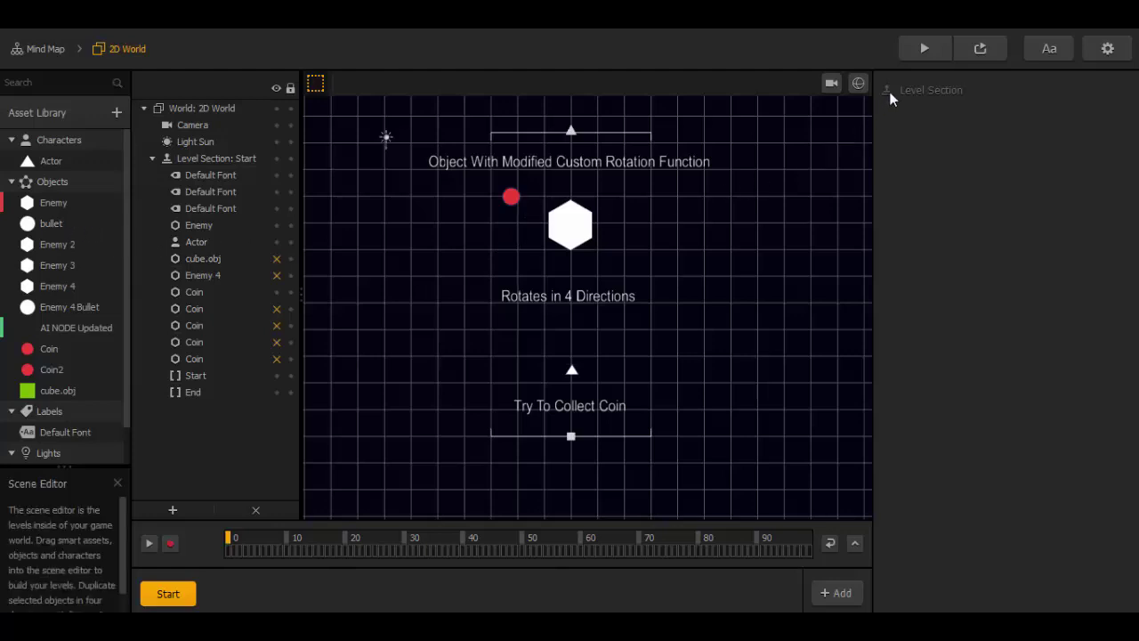
click(921, 51)
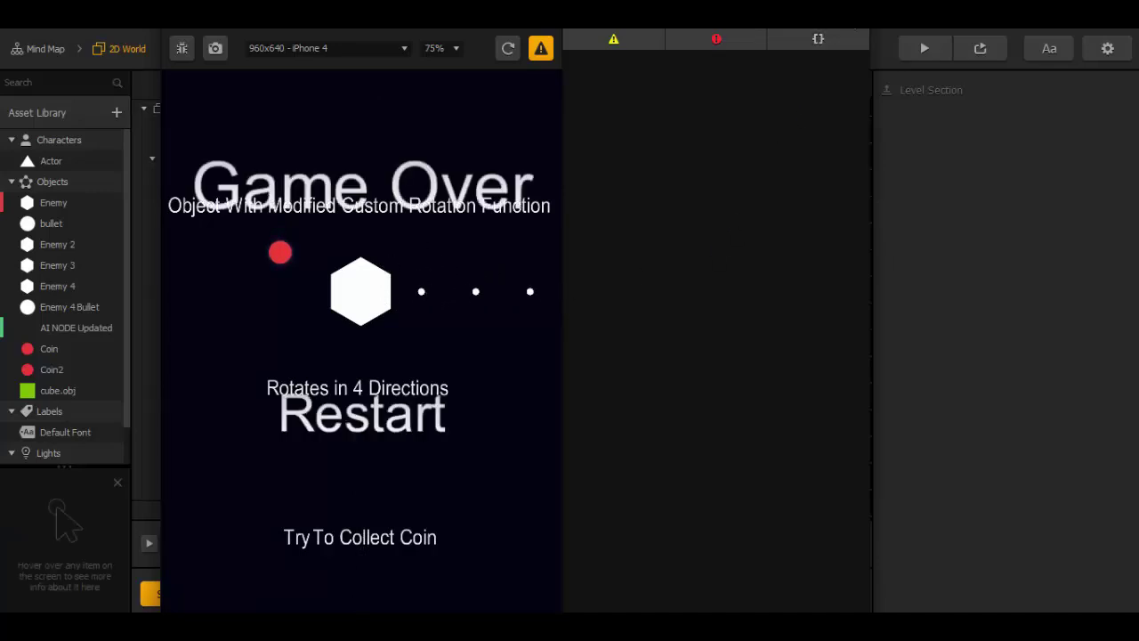
key(Escape)
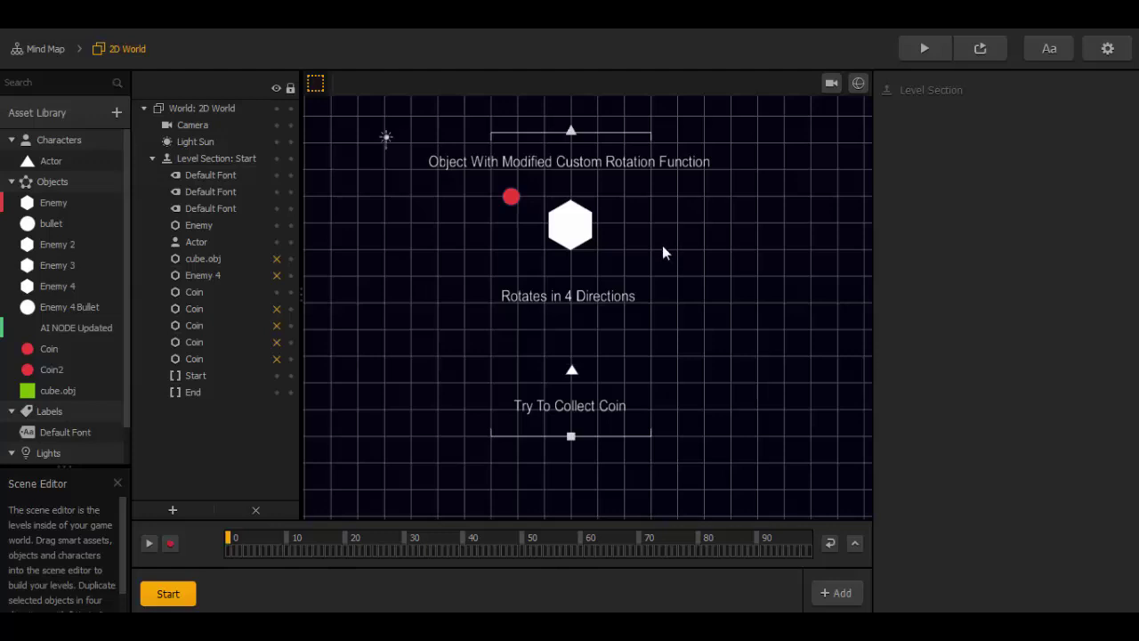
Step: Open the Actor character's node map and check the Affected Asset setting of its If Collide node
click(112, 162)
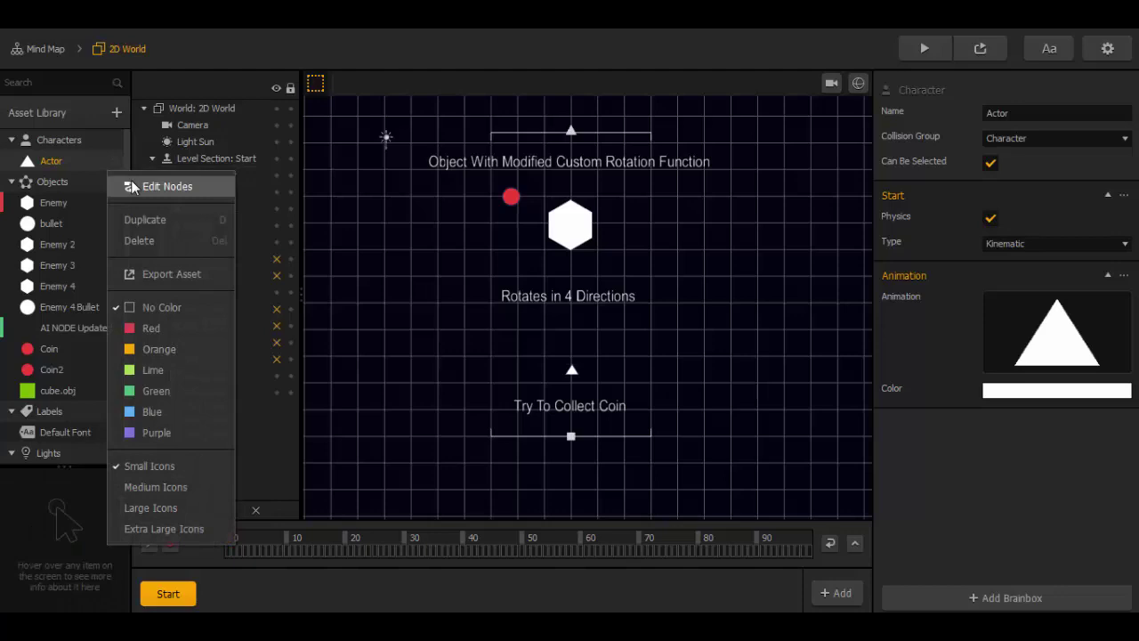
click(133, 185)
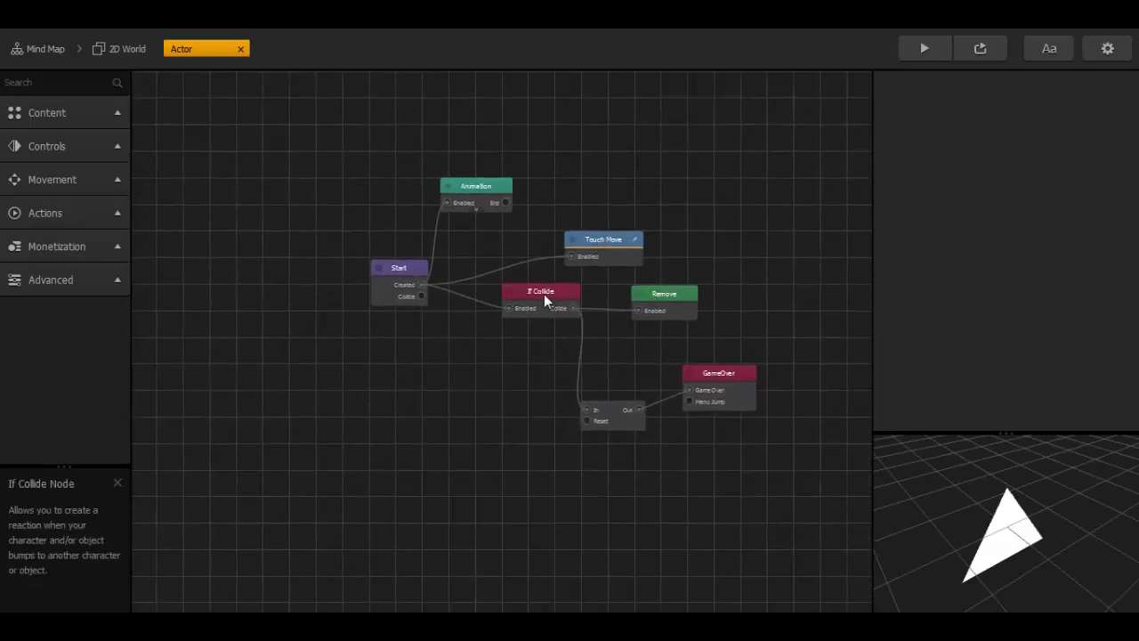
click(545, 297)
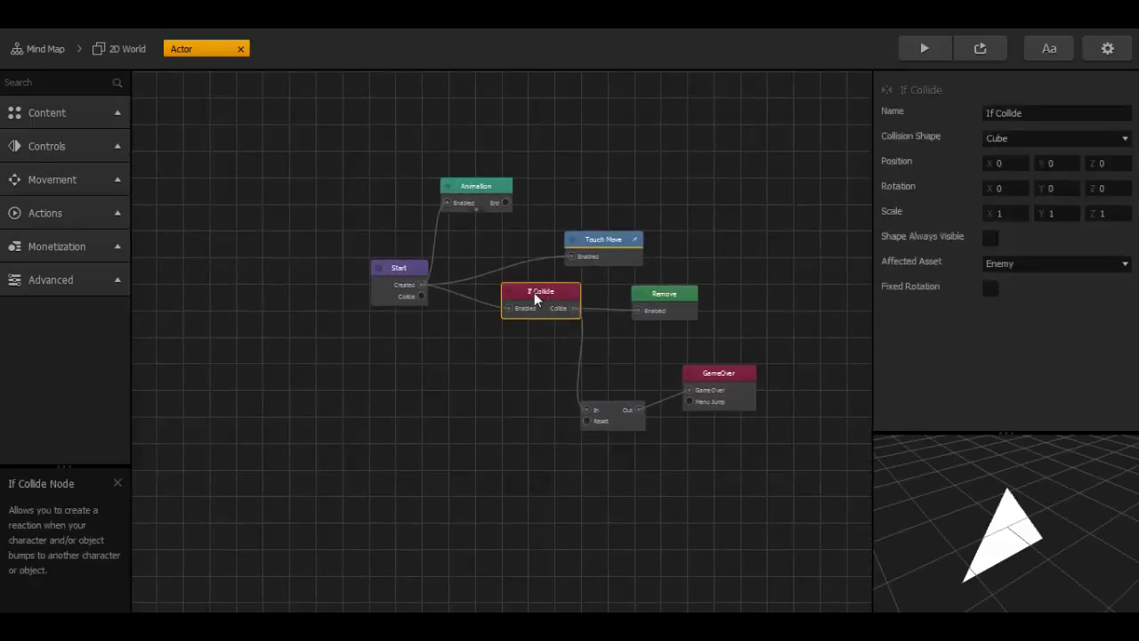
mouse_move(959, 269)
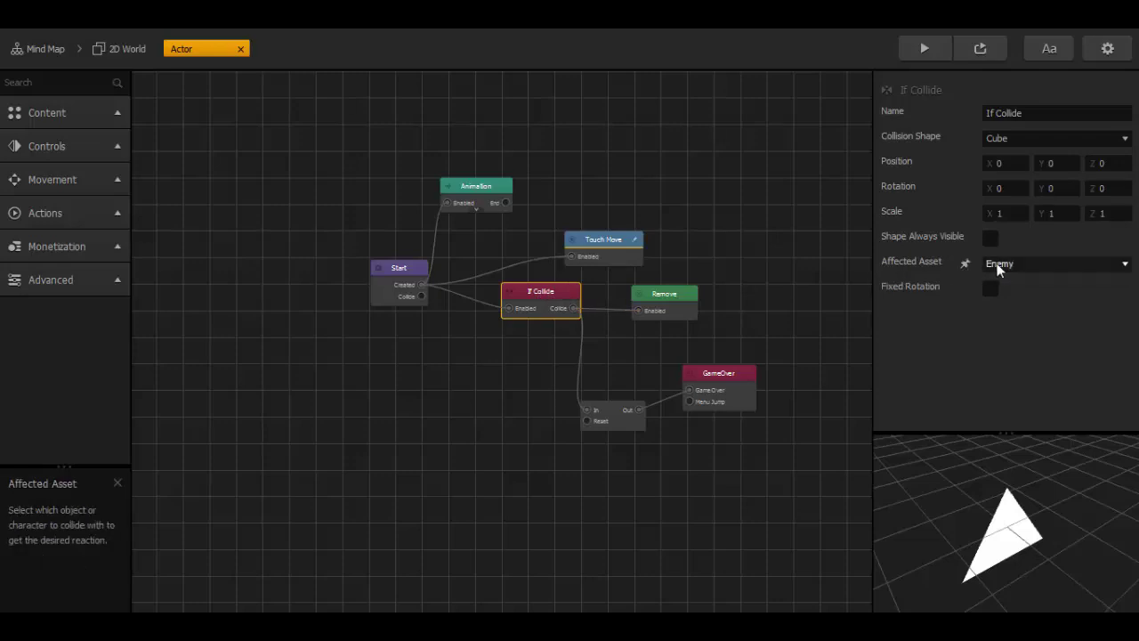
Step: Duplicate the If Collide node with its connections, place the copy below the original and set its Affected Asset to bullet
drag(548, 289, 523, 311)
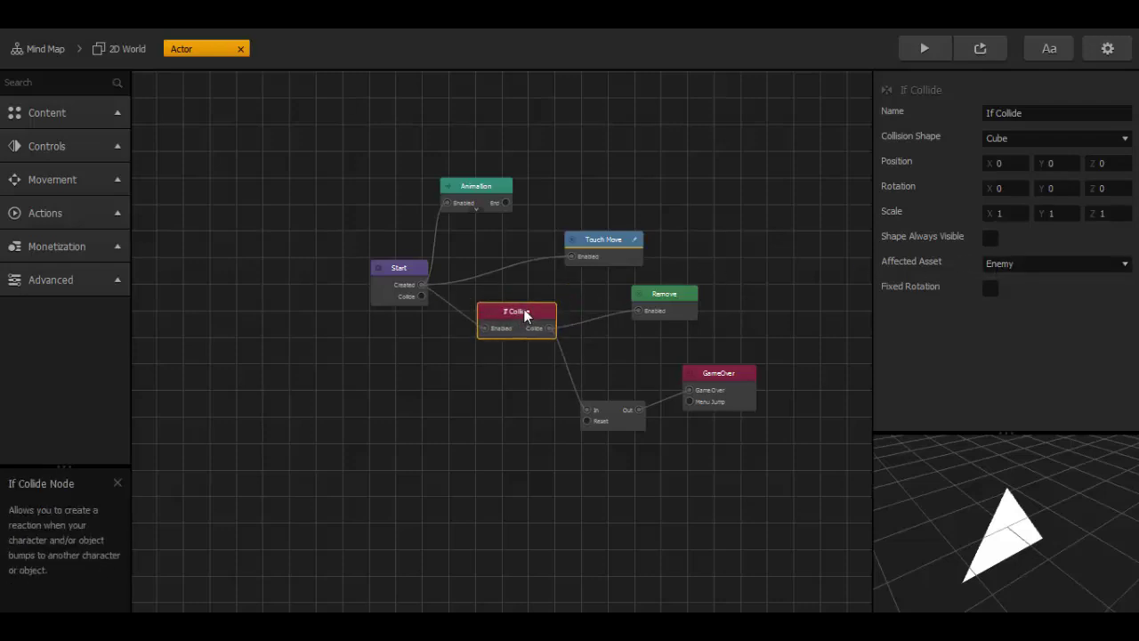
key(ctrl+v)
drag(579, 319, 481, 383)
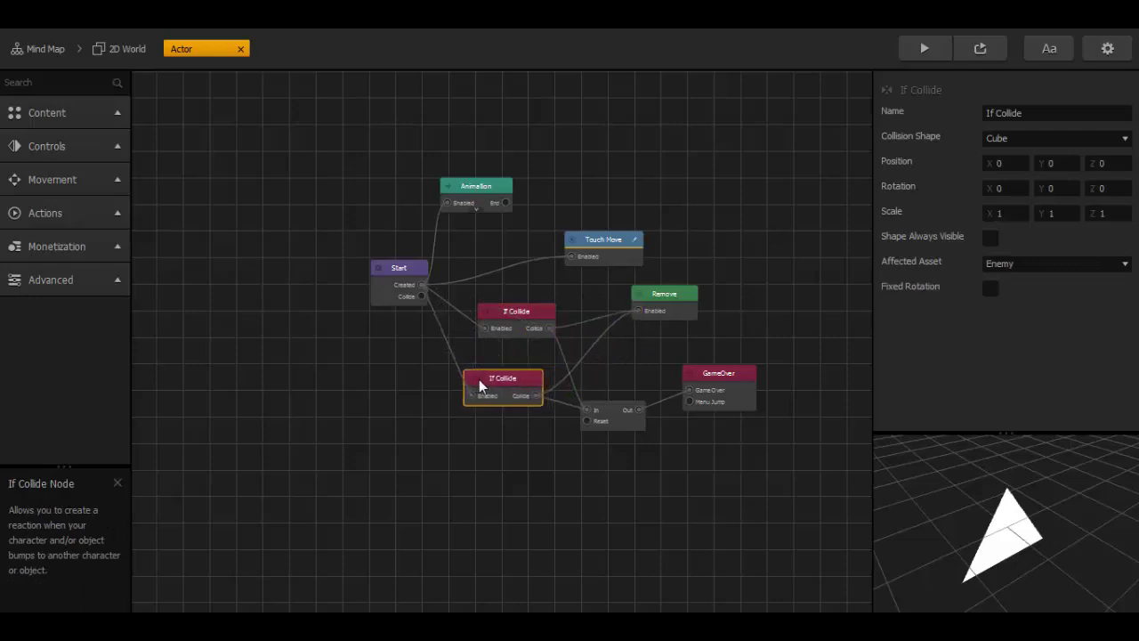
drag(502, 378, 496, 376)
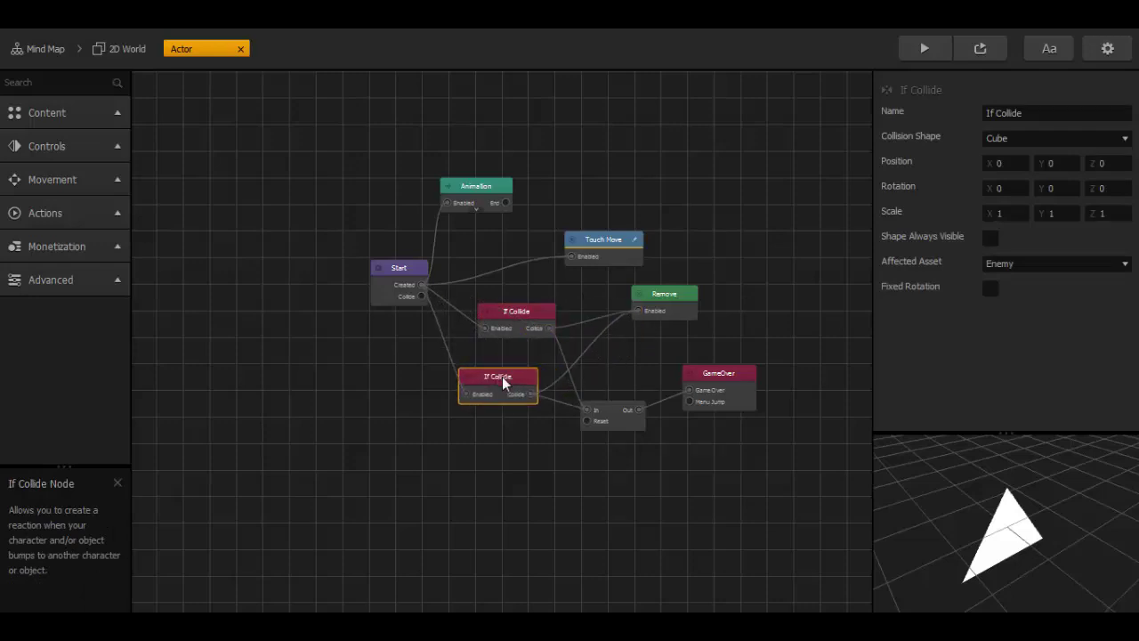
click(1012, 264)
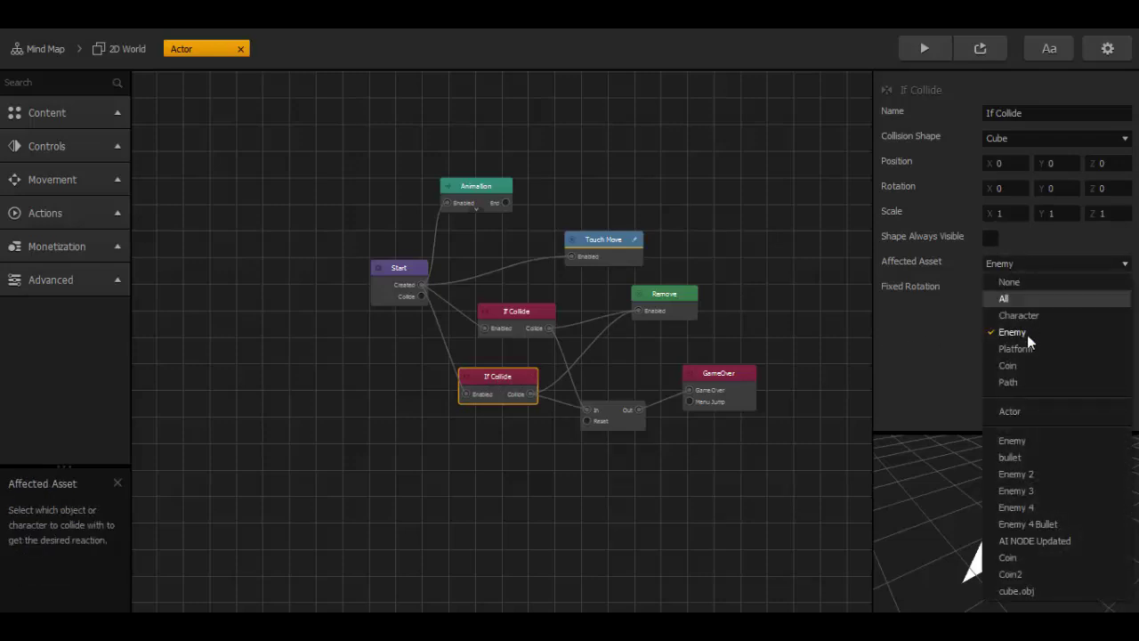
click(1011, 457)
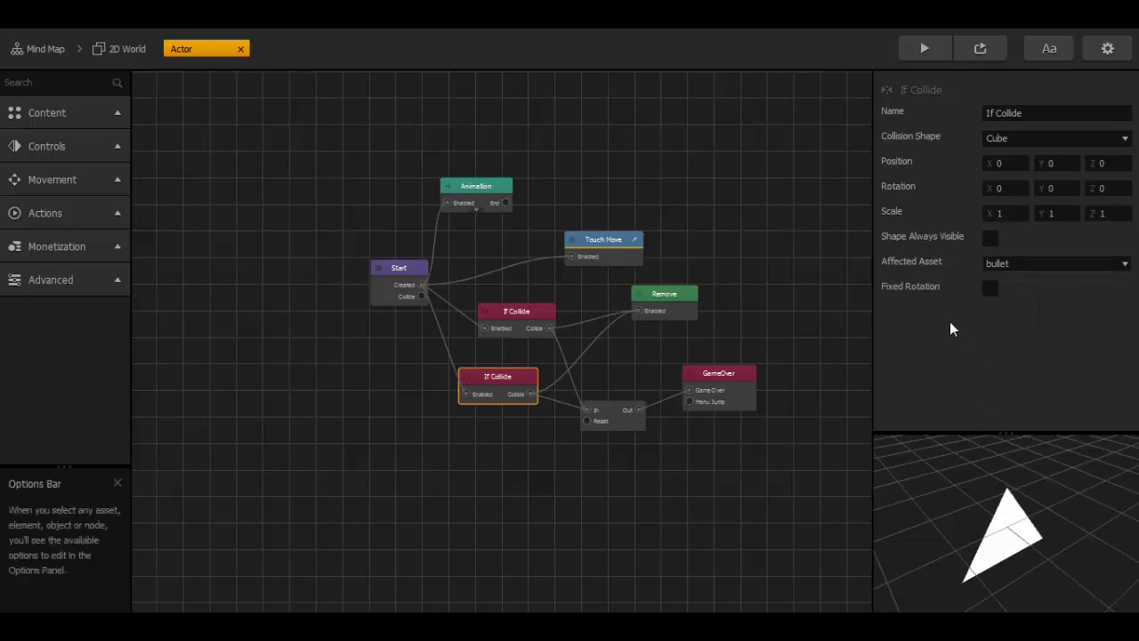
Step: Run the game preview to test the Actor's collision with bullets, and close it
mouse_move(888, 288)
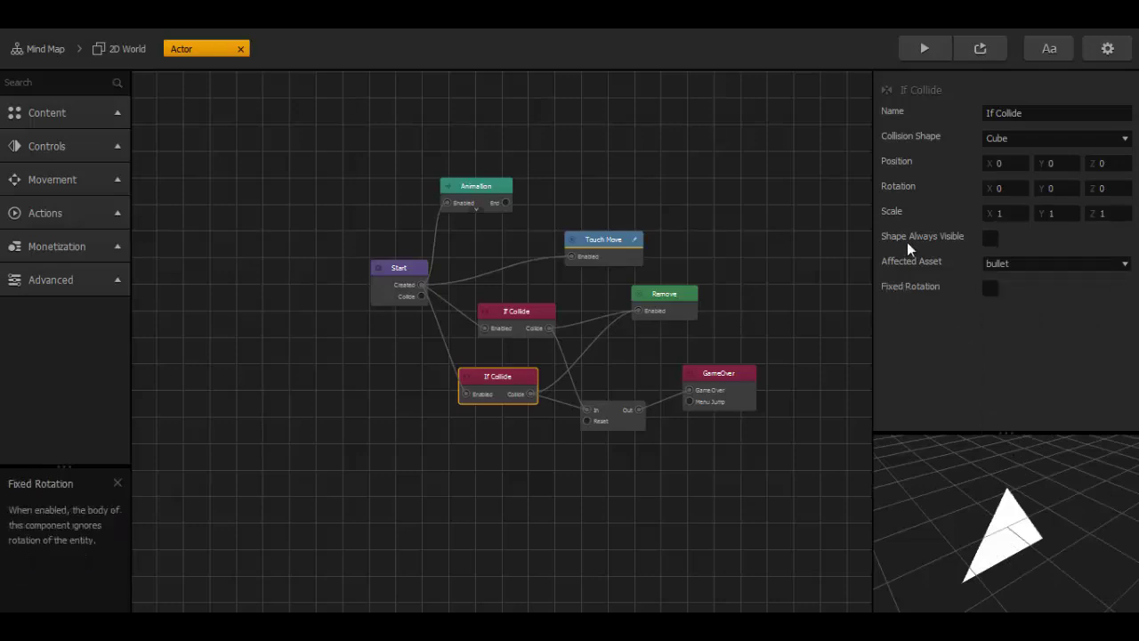
mouse_move(693, 128)
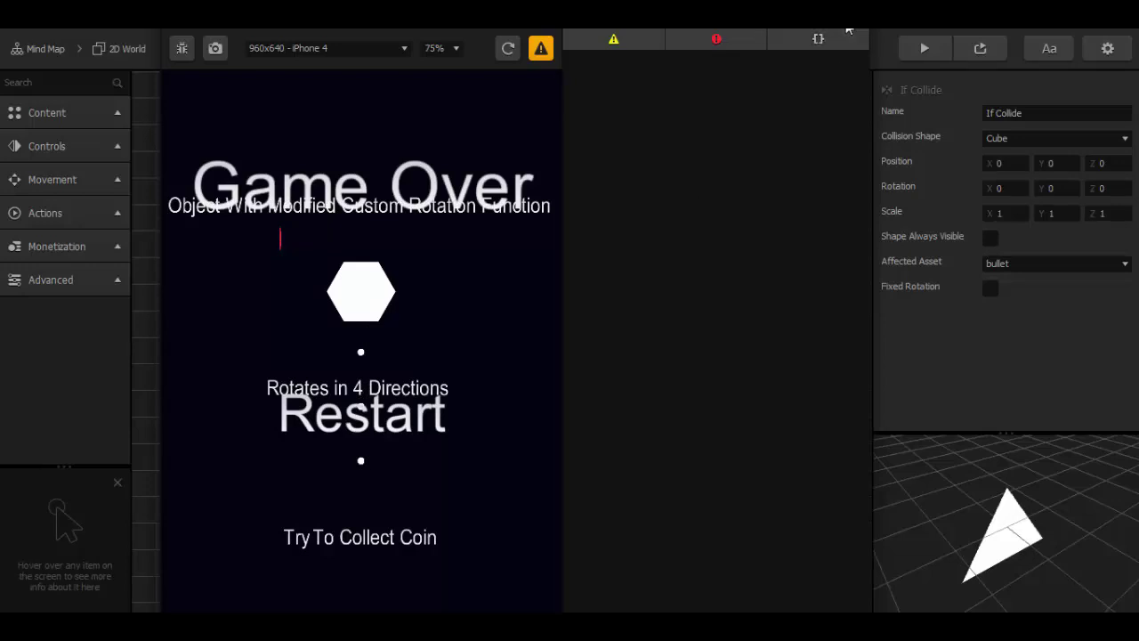
key(Escape)
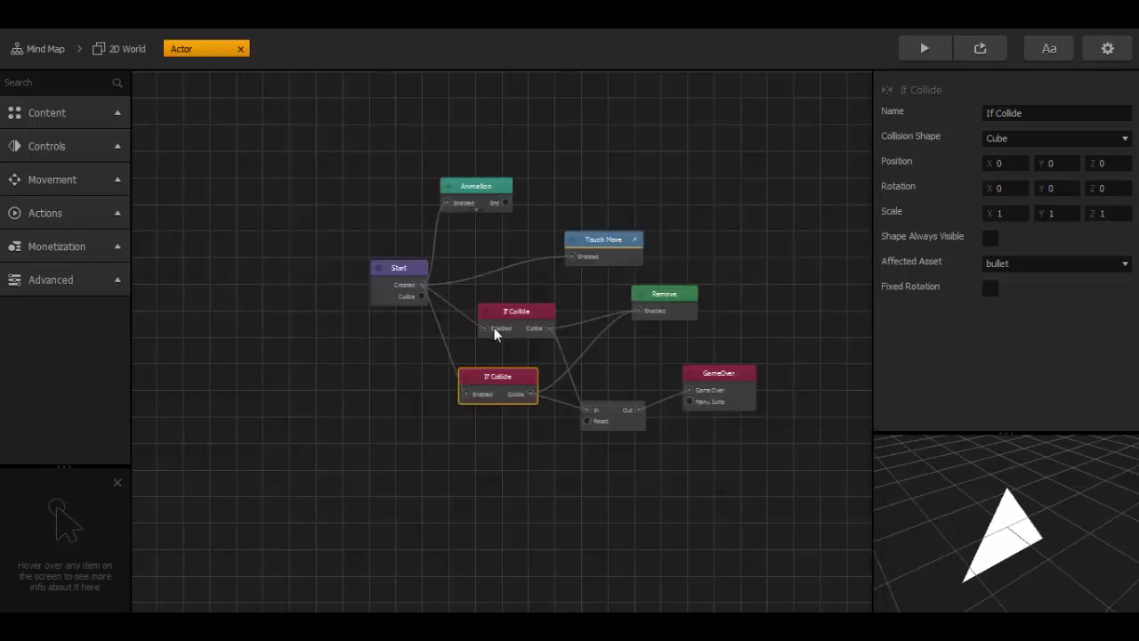
Step: Return to the 2D World scene and duplicate the Enemy hexagon, placing the copy at about X 6.4, Y 13.3
click(121, 52)
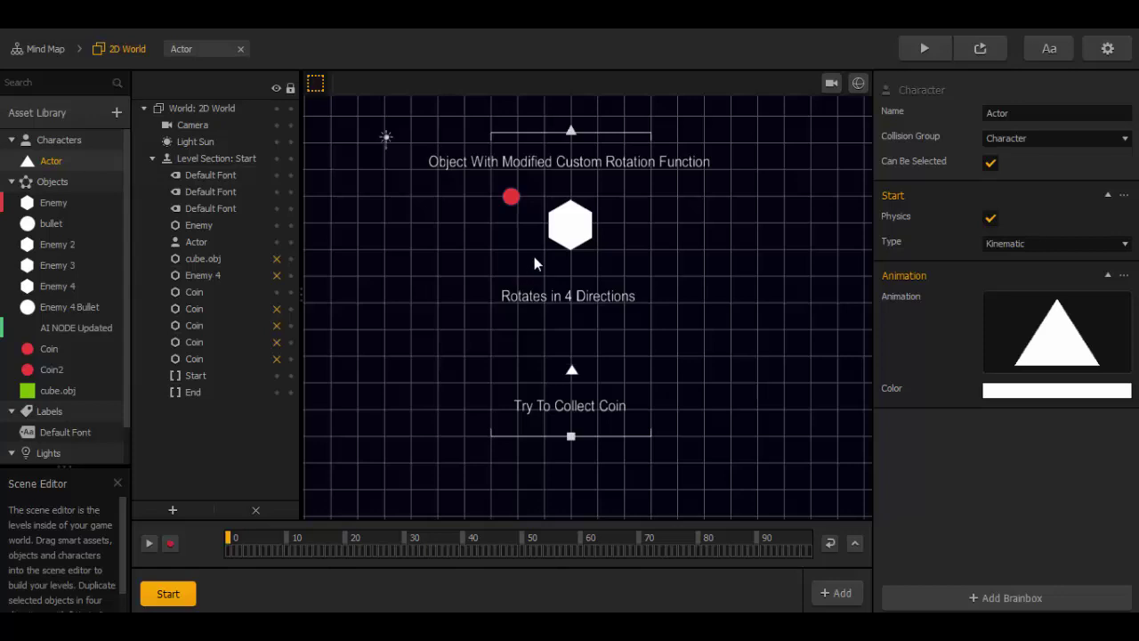
click(578, 232)
scroll(577, 224, up, 2)
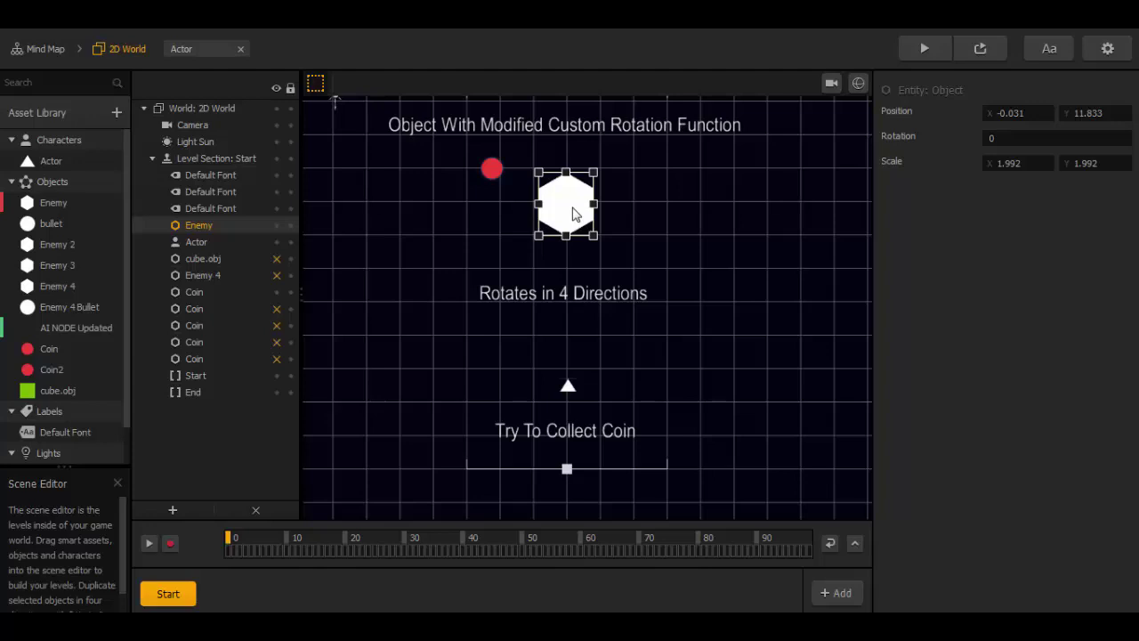
key(shift+Right)
drag(614, 213, 685, 191)
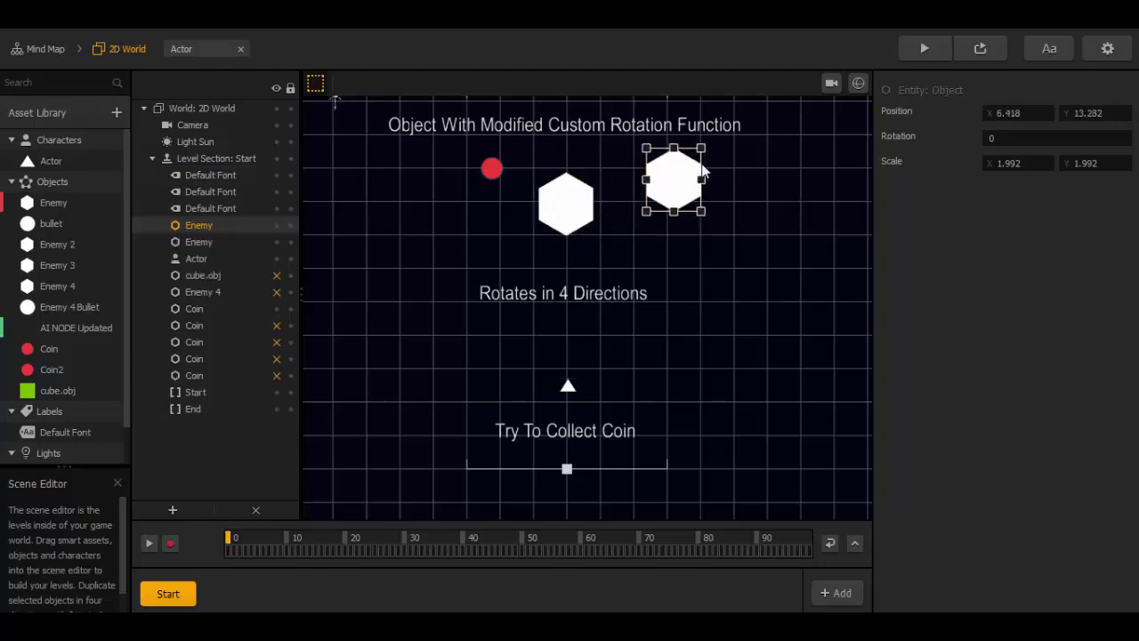
Step: Scale the copied Enemy to about 1.44 by 1.26 and duplicate it twice, at about (-5.2, 8.3) and (3.9, 6.5)
drag(702, 153, 483, 265)
key(ctrl+Right)
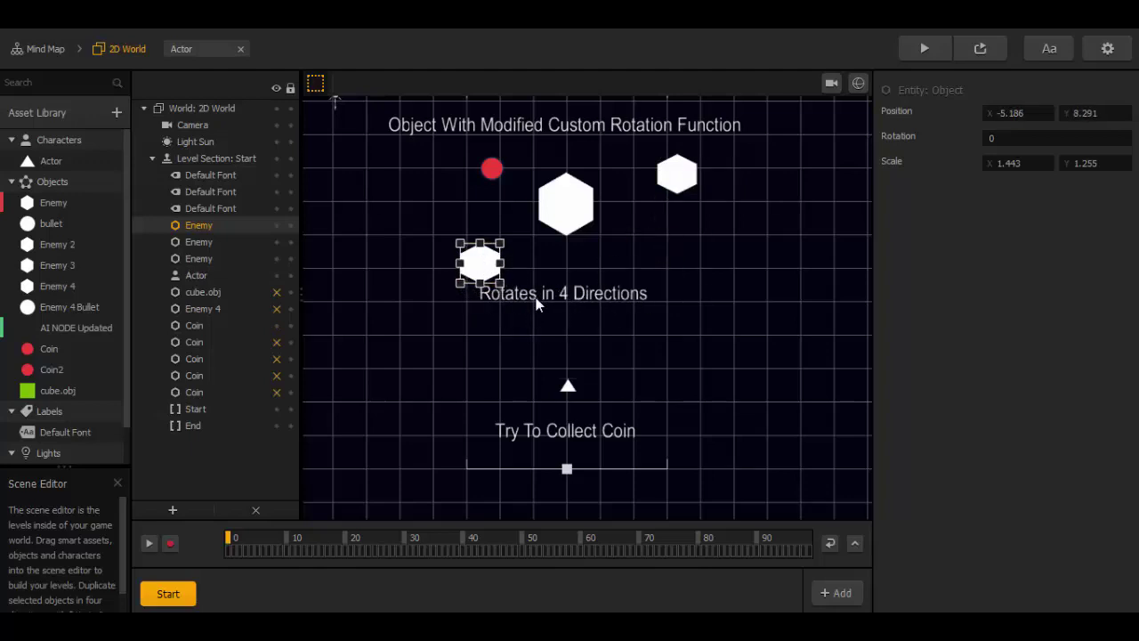
key(ctrl+Right)
drag(519, 265, 643, 301)
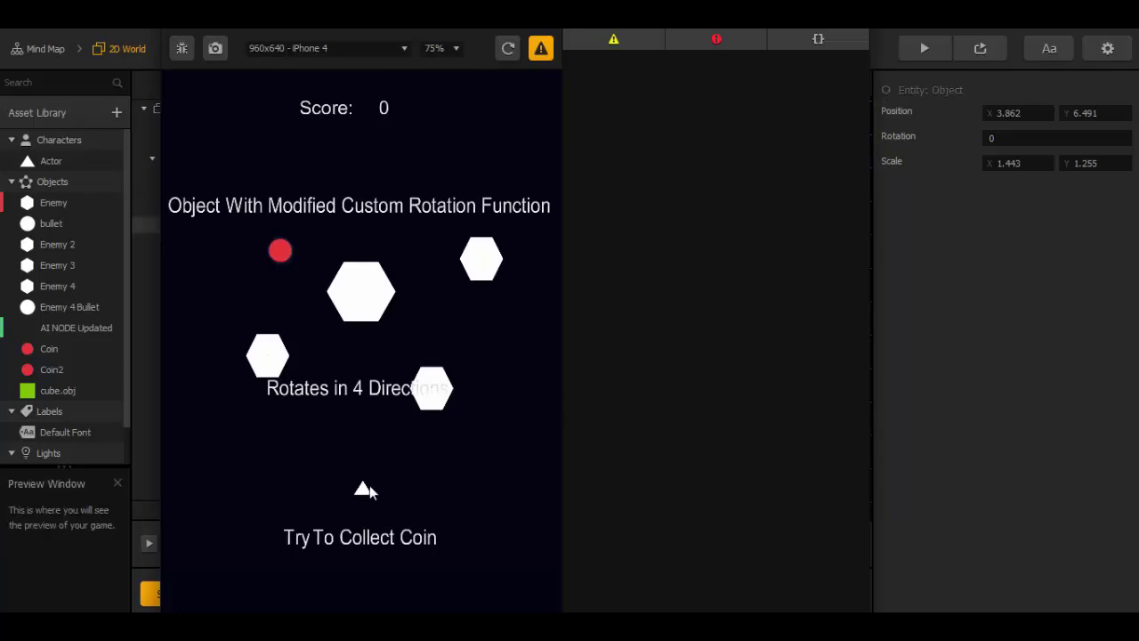
Step: Test-play the game in the preview by steering the actor among the four enemies, restarting after each game over
drag(369, 491, 450, 486)
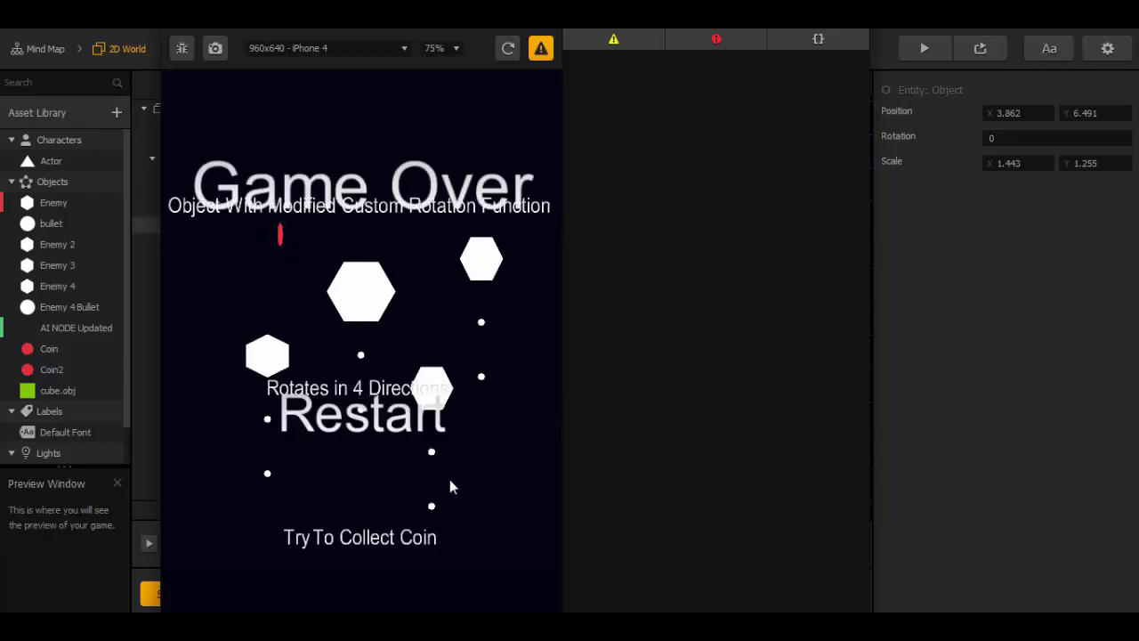
click(375, 418)
drag(361, 487, 317, 227)
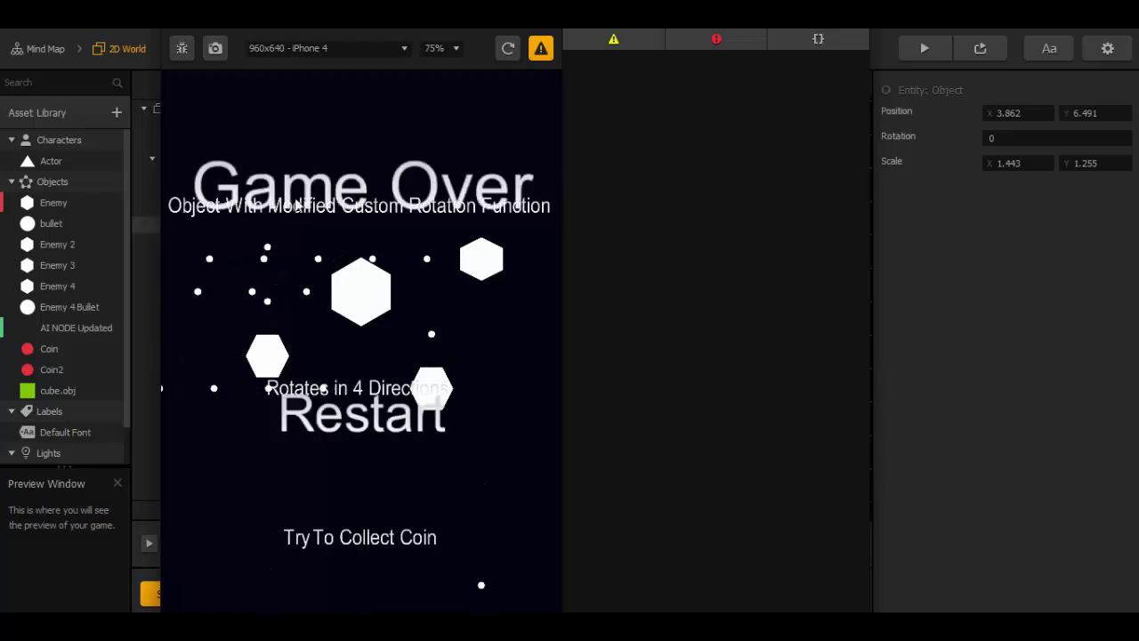
click(361, 543)
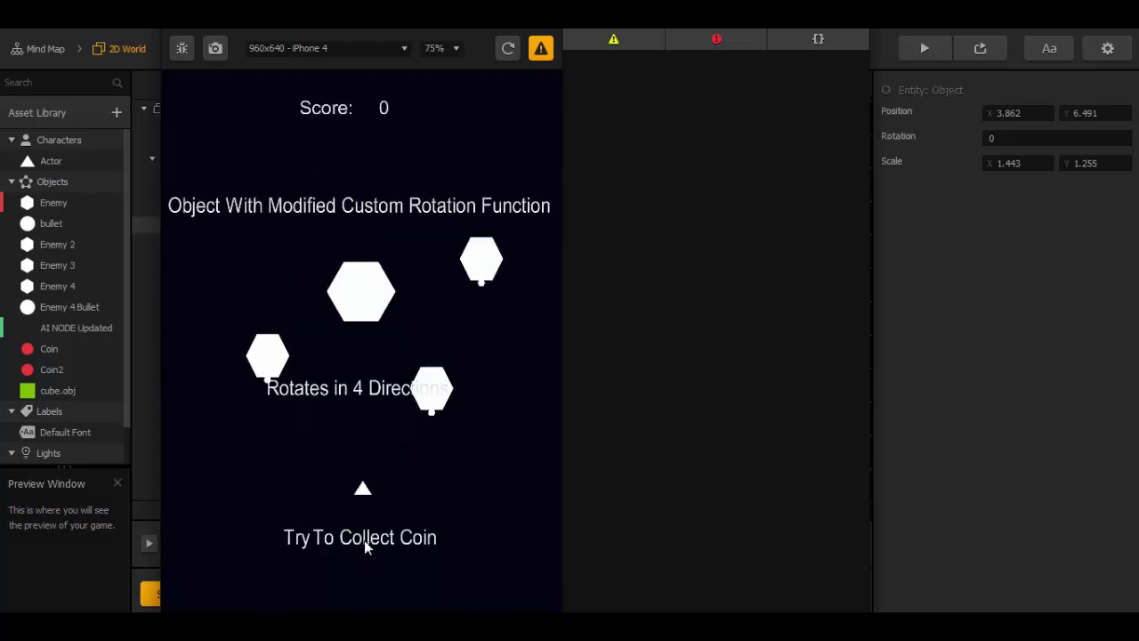
drag(376, 496, 366, 450)
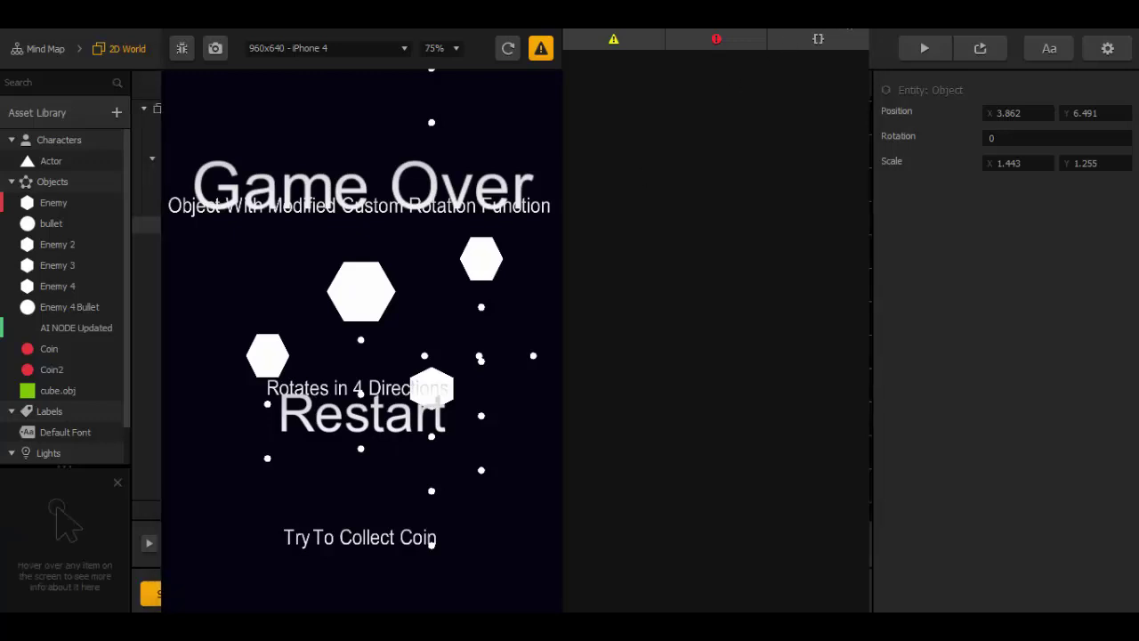
key(Escape)
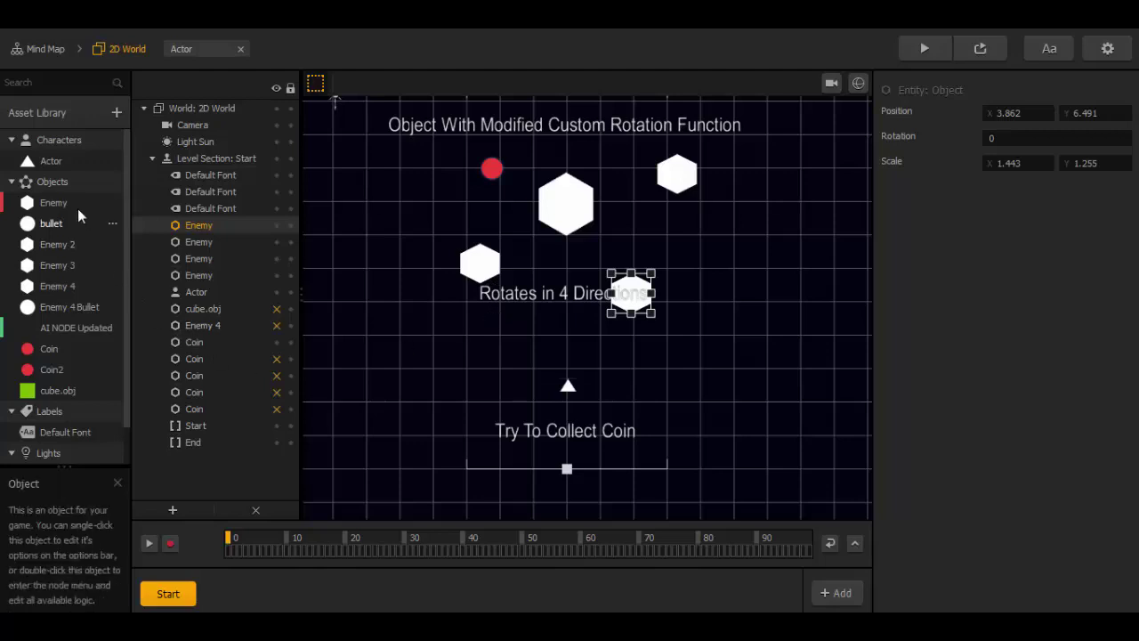
Step: Open the Enemy object's node map and examine the settings of its Spawn and Timer nodes
click(113, 203)
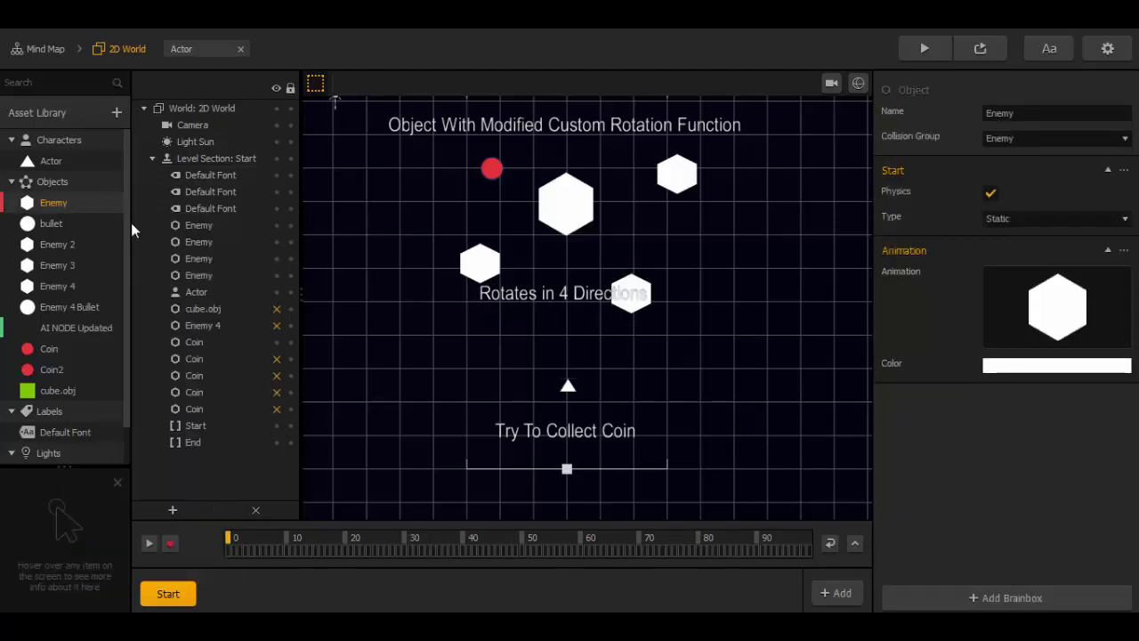
click(130, 224)
drag(674, 295, 586, 101)
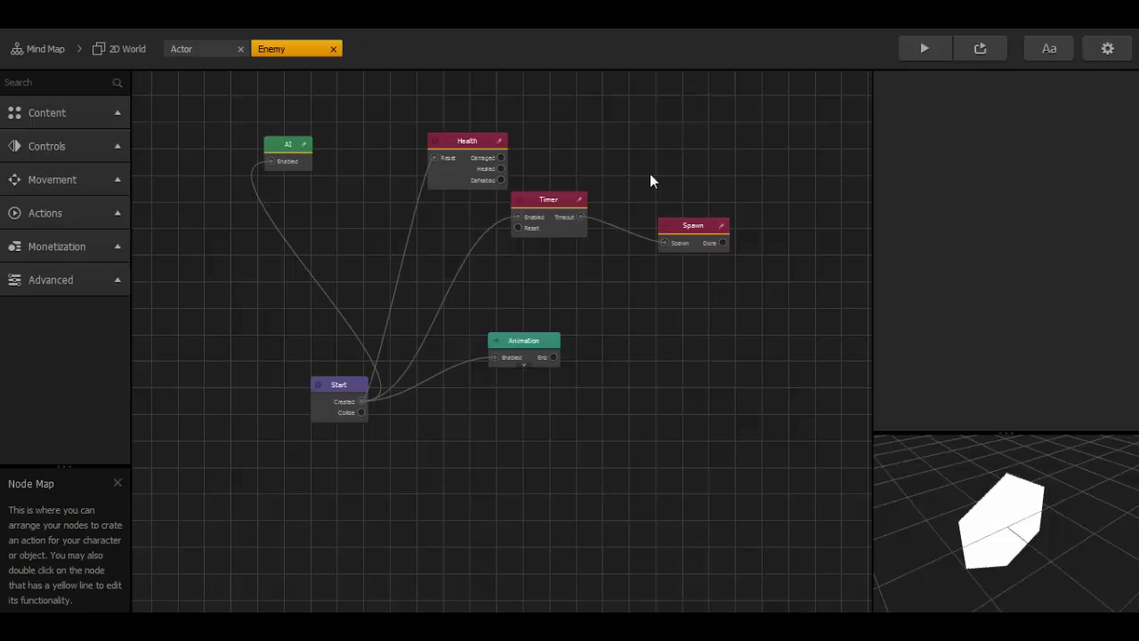
click(693, 226)
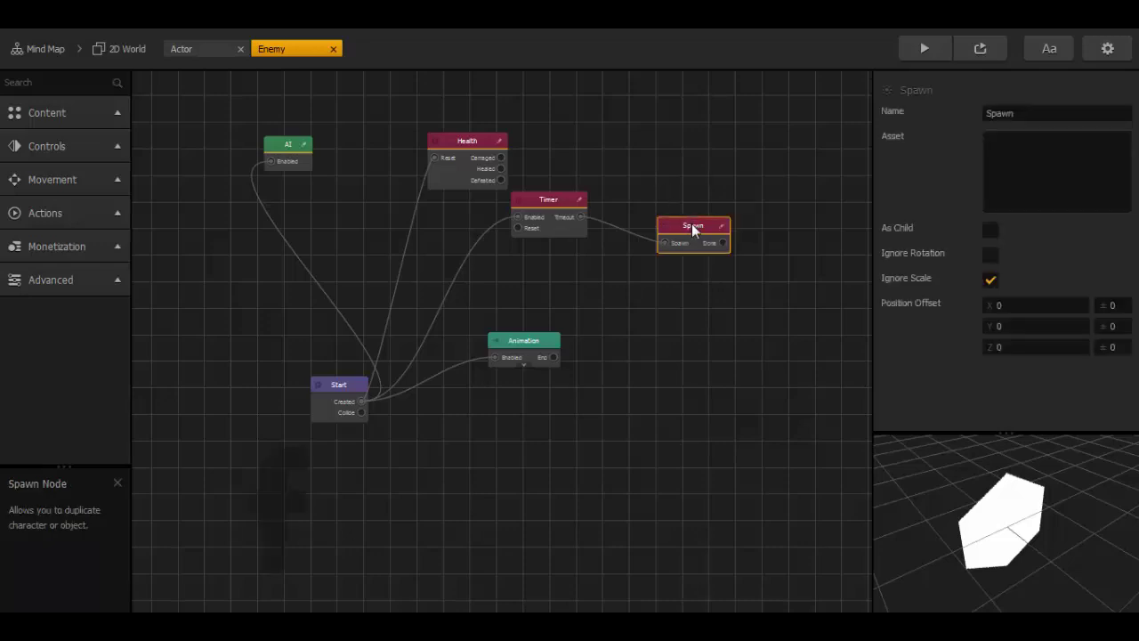
drag(556, 200, 564, 207)
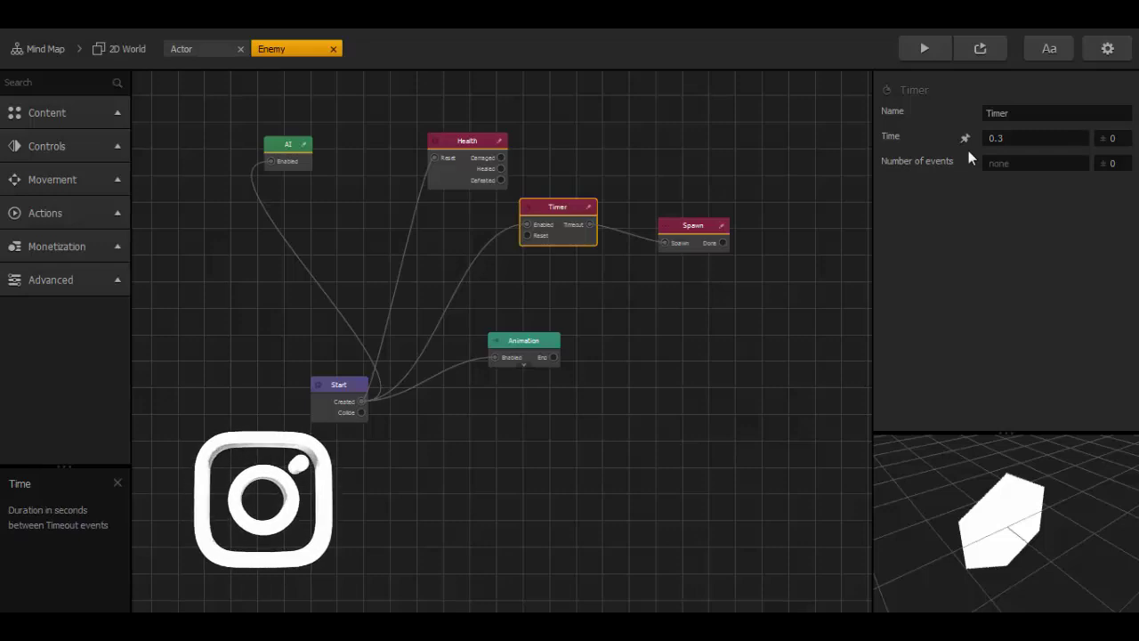
Step: Set the Enemy Timer node's Time to 0.9 and test-play the game in the preview until game over
click(1036, 138)
key(BackSpace)
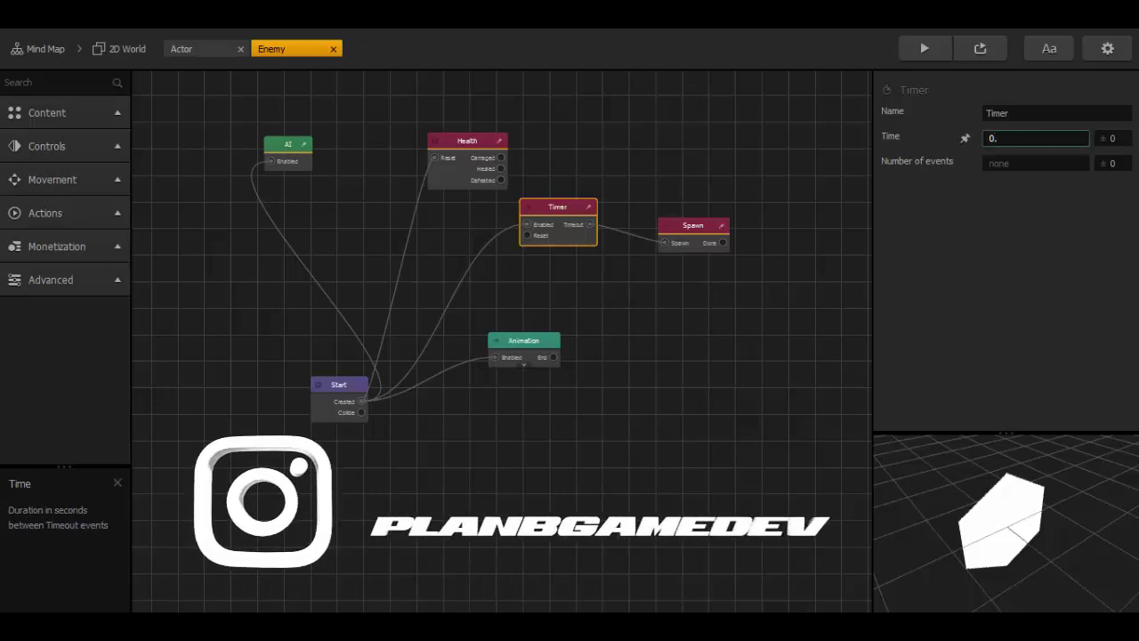
text(9)
click(990, 218)
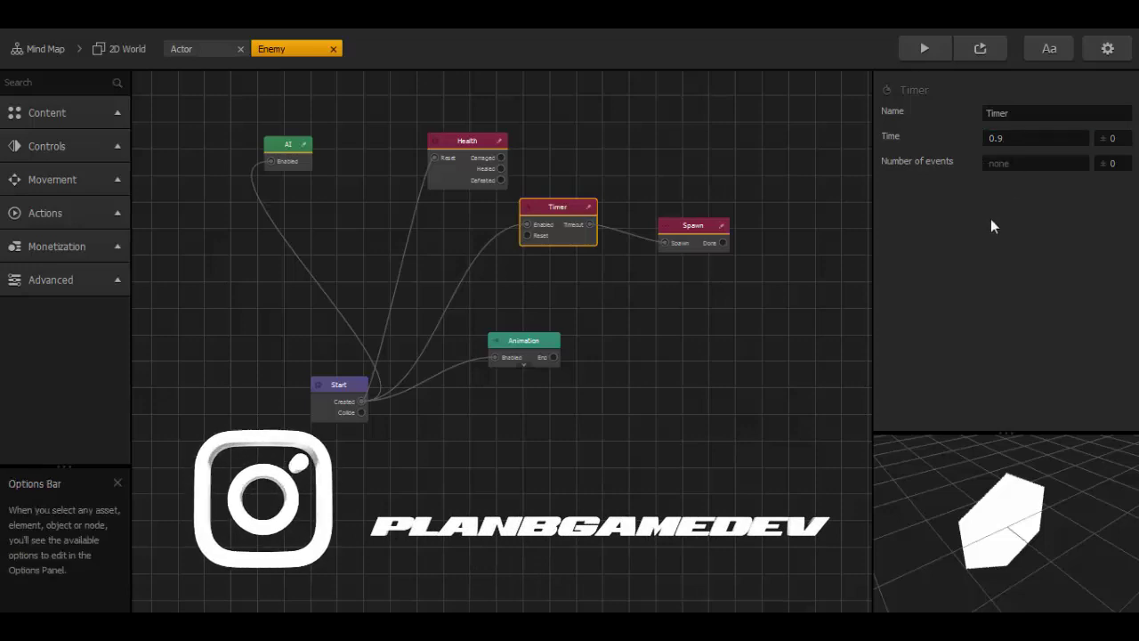
click(925, 55)
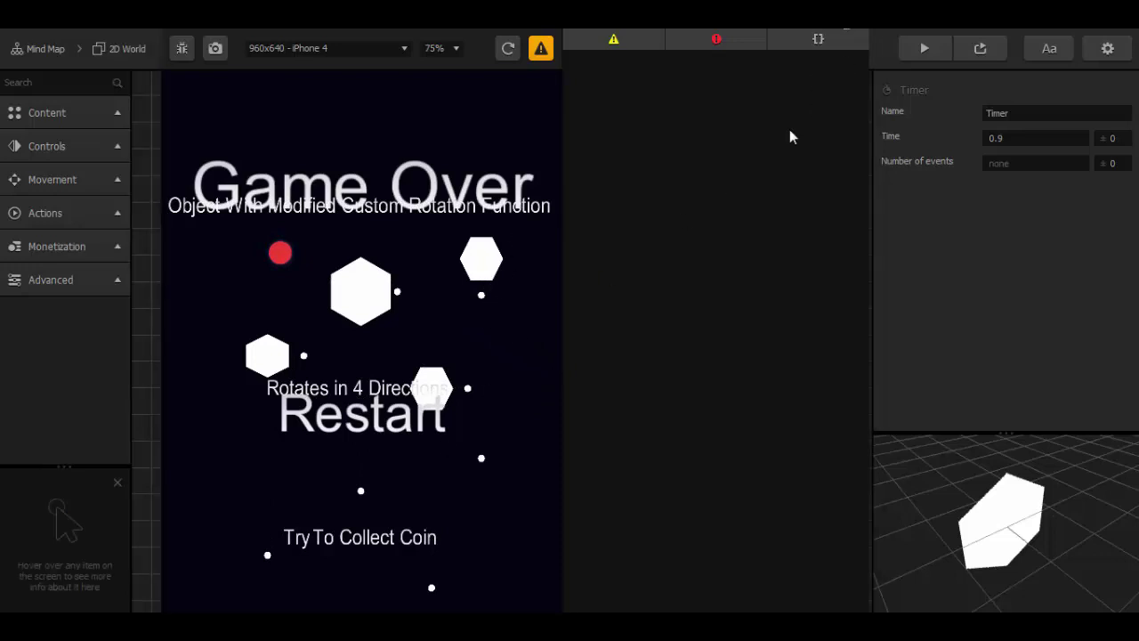
key(Escape)
Step: Set the Enemy Timer node's Time to 0.1 and test-play, steering the actor among the shooting enemies until game over
click(1009, 145)
key(Return)
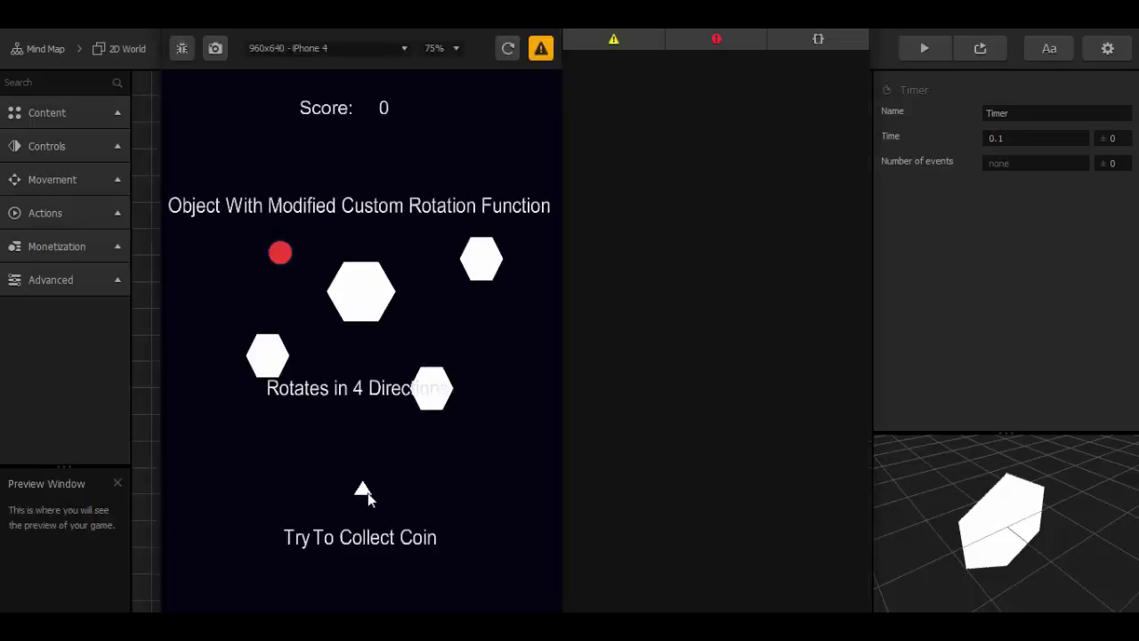
drag(368, 499, 251, 514)
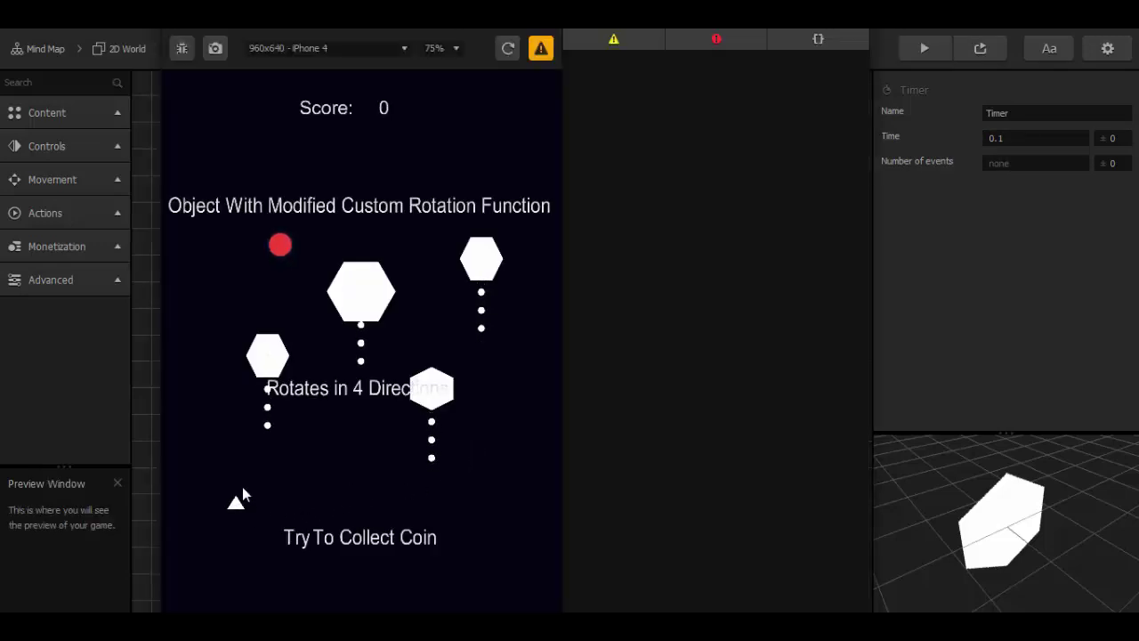
drag(244, 492, 441, 407)
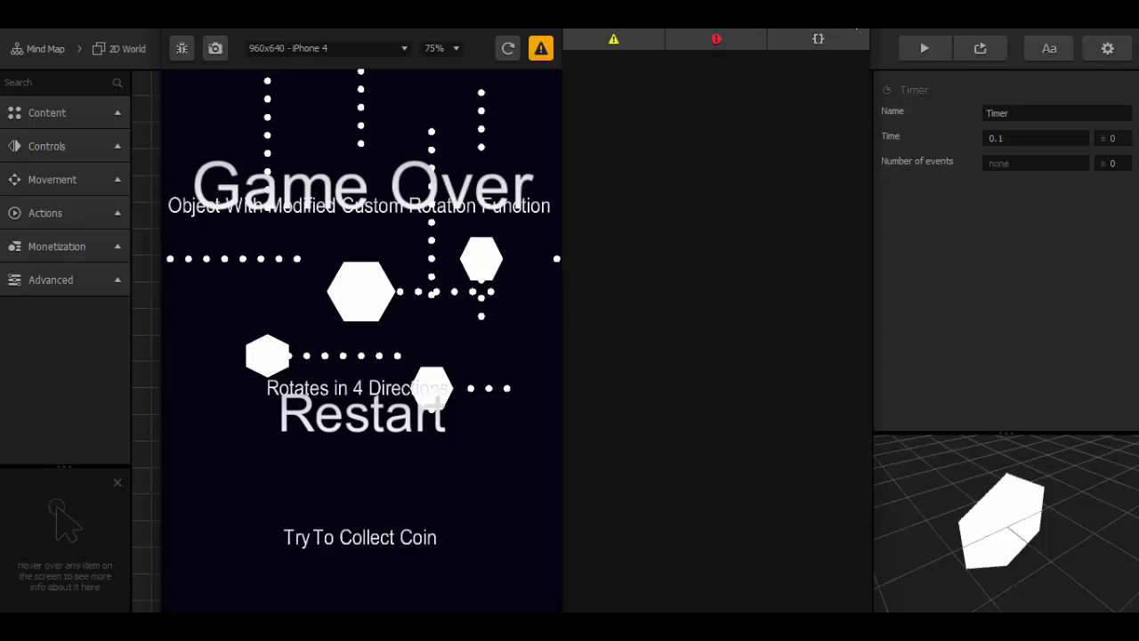
click(856, 29)
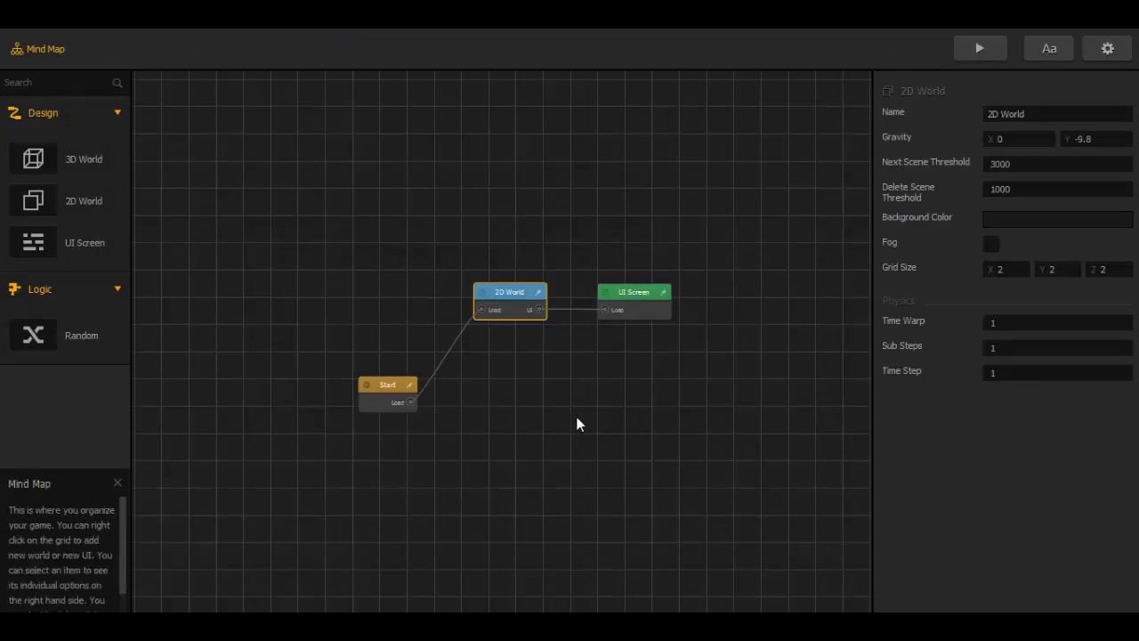
Step: Open the zombie project's 2D World scene, examine the Character and Zombie up close, and test-play the chase in the preview
double_click(520, 298)
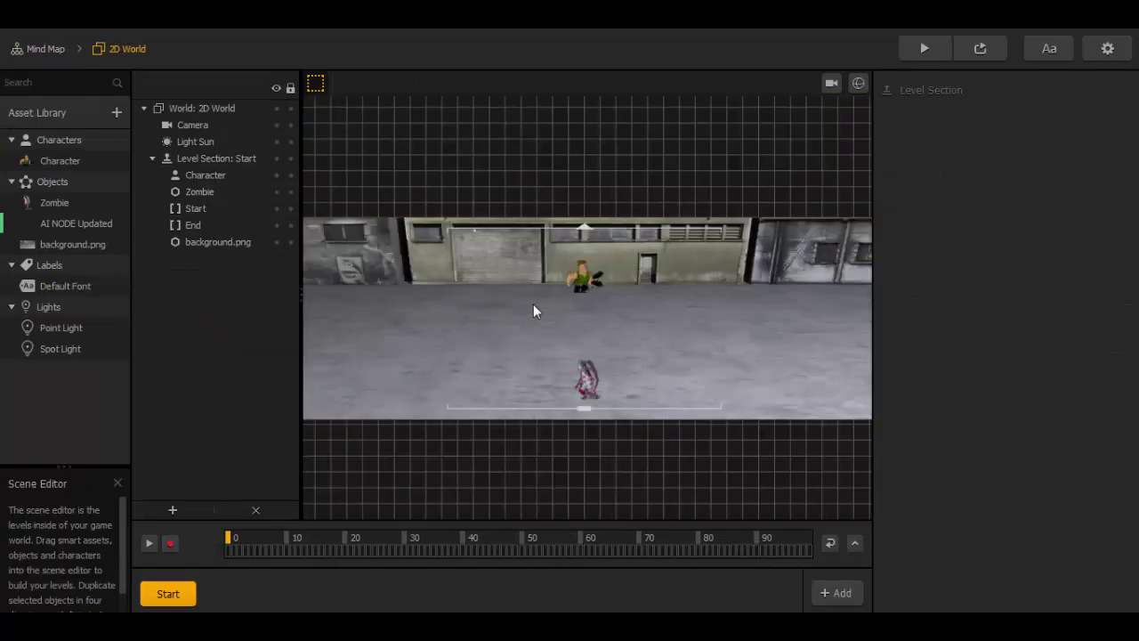
scroll(591, 293, up, 2)
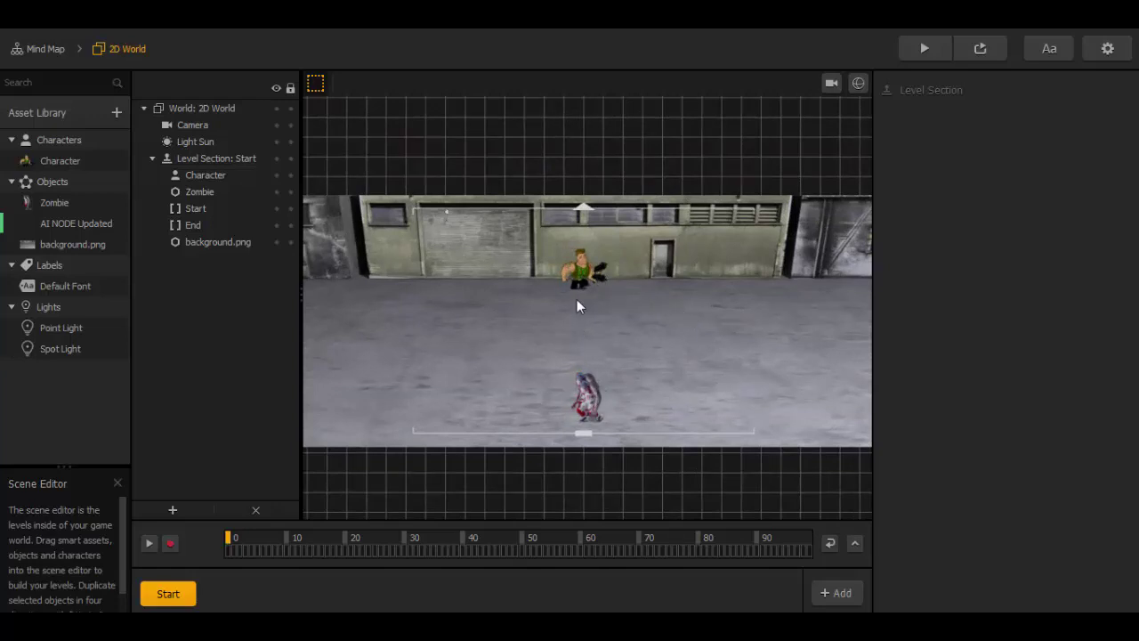
scroll(612, 274, up, 5)
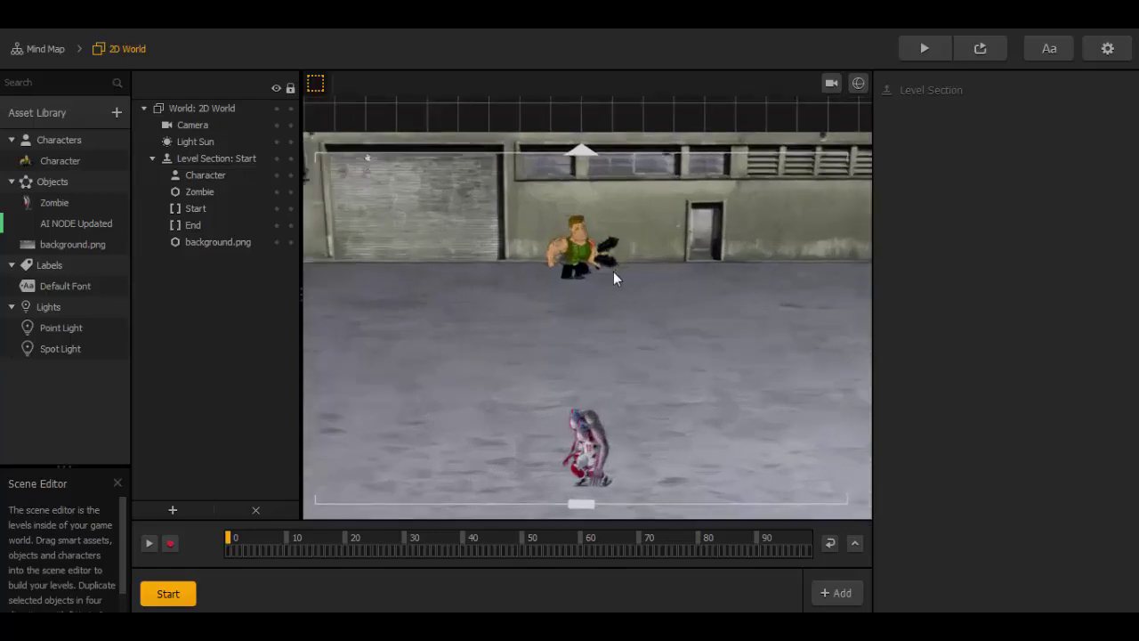
scroll(617, 270, up, 2)
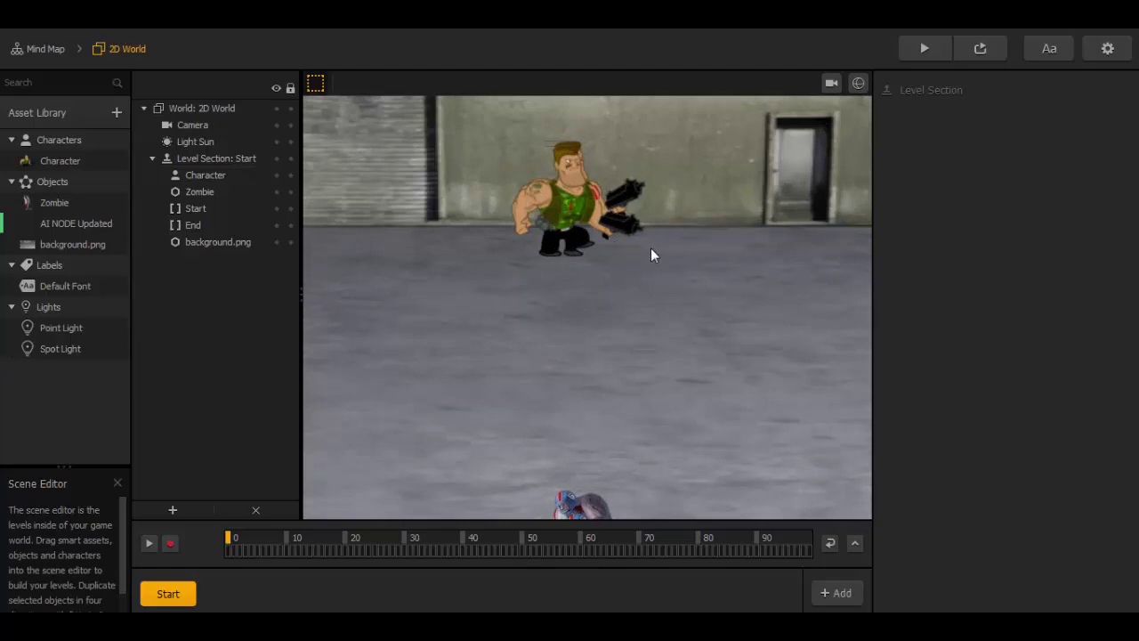
scroll(645, 249, down, 6)
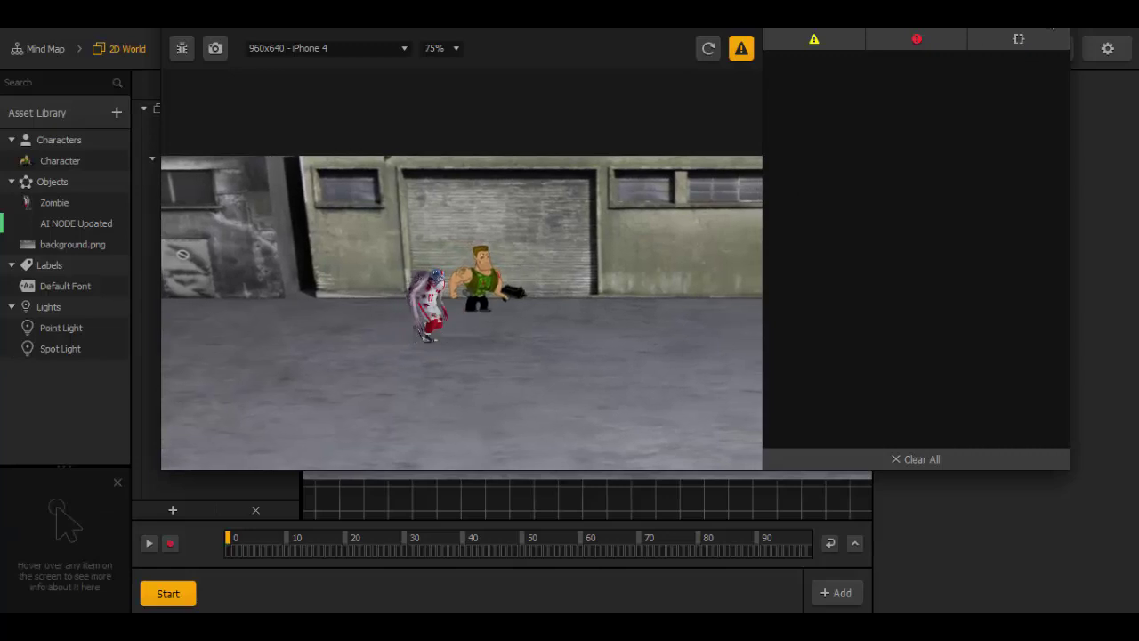
click(1053, 28)
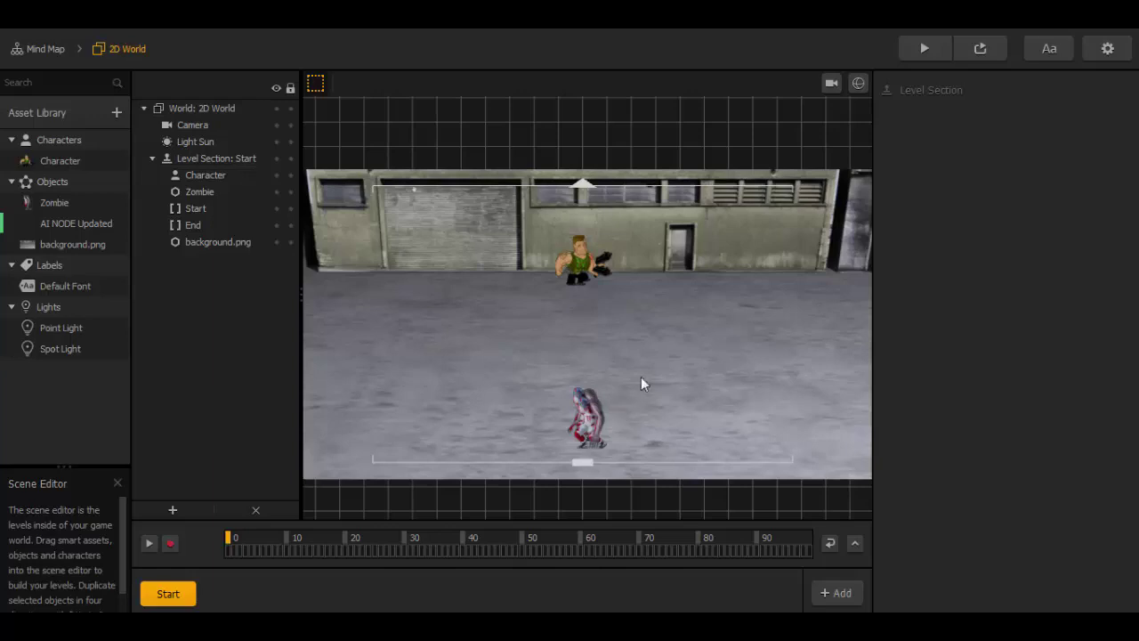
Step: Duplicate the Zombie twice, placing the copies at about (22, 13.3) and (13.2, 7.1), and test-play the scene with all three zombies
scroll(644, 383, down, 1)
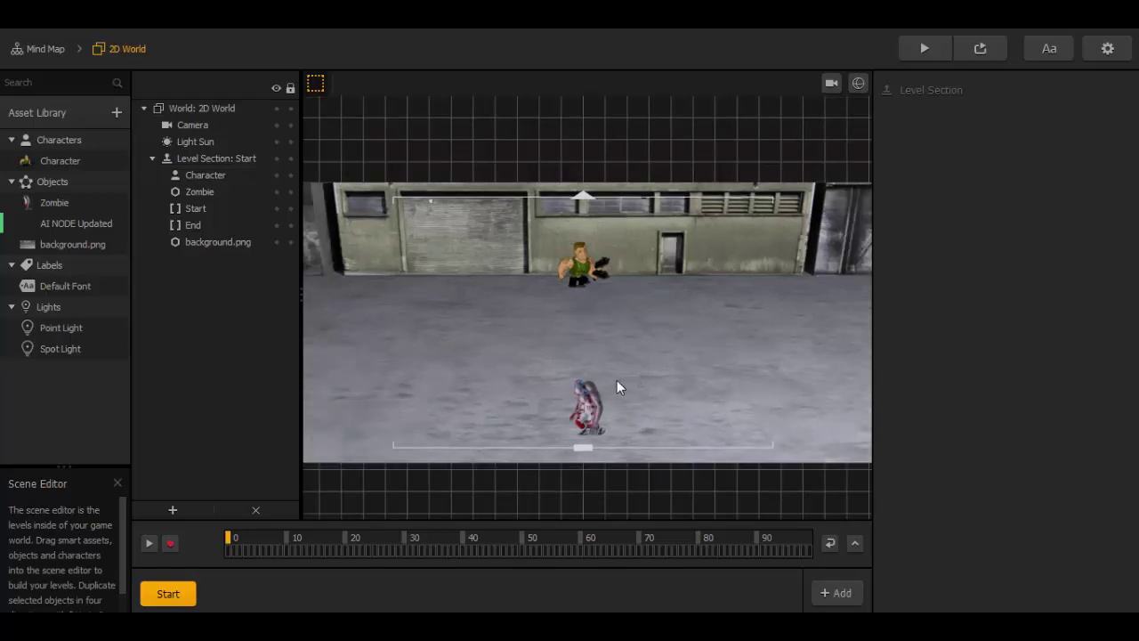
click(592, 398)
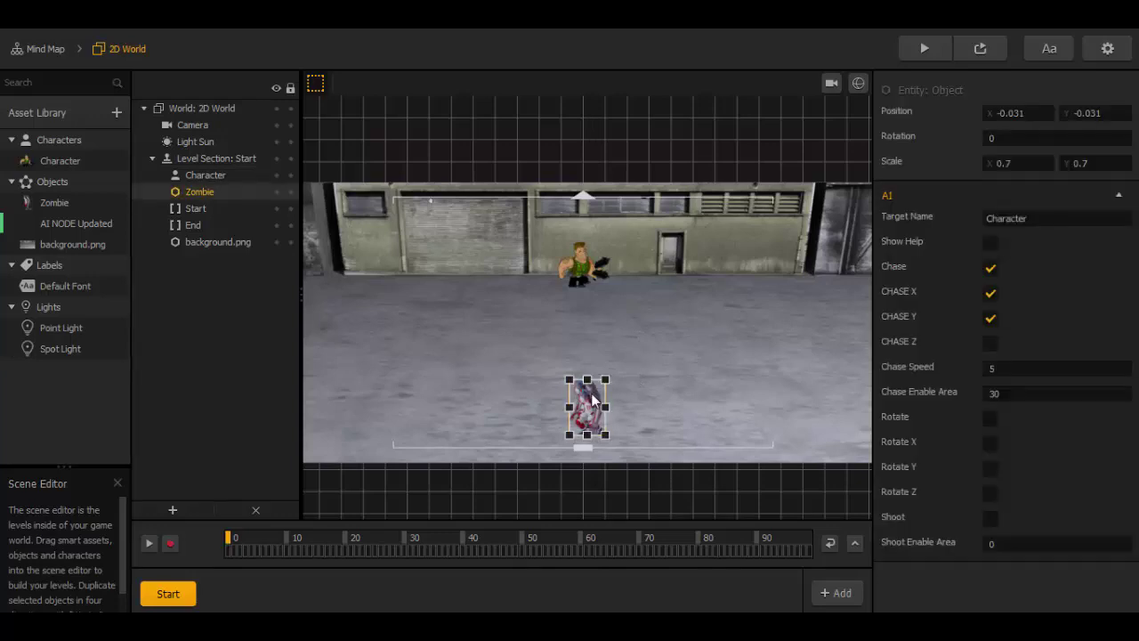
key(ctrl+Right)
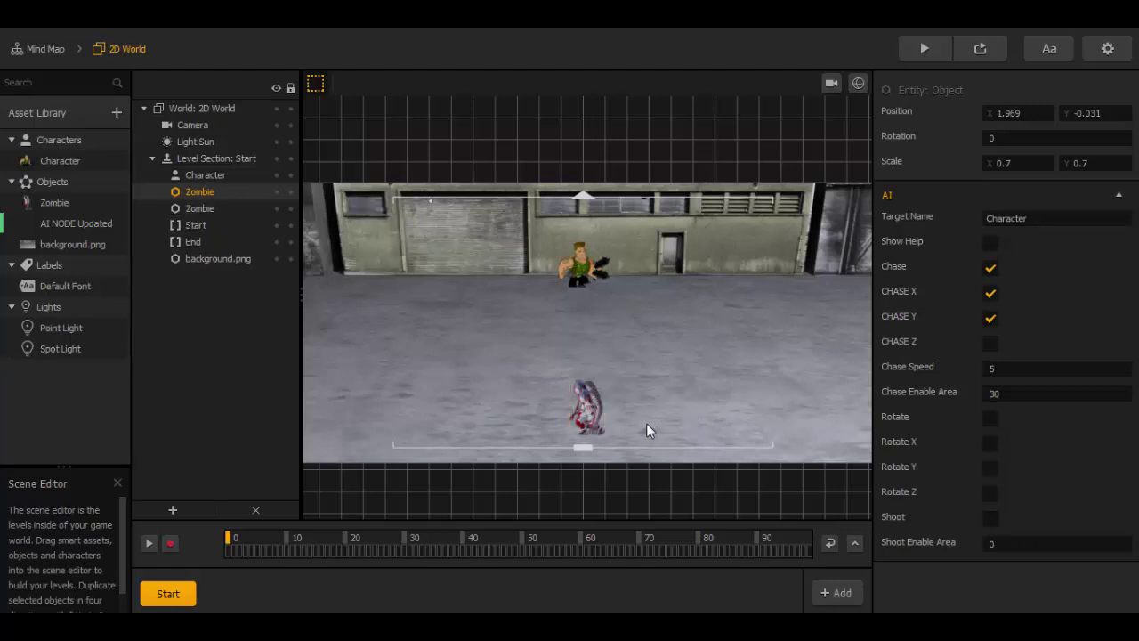
drag(613, 408, 834, 260)
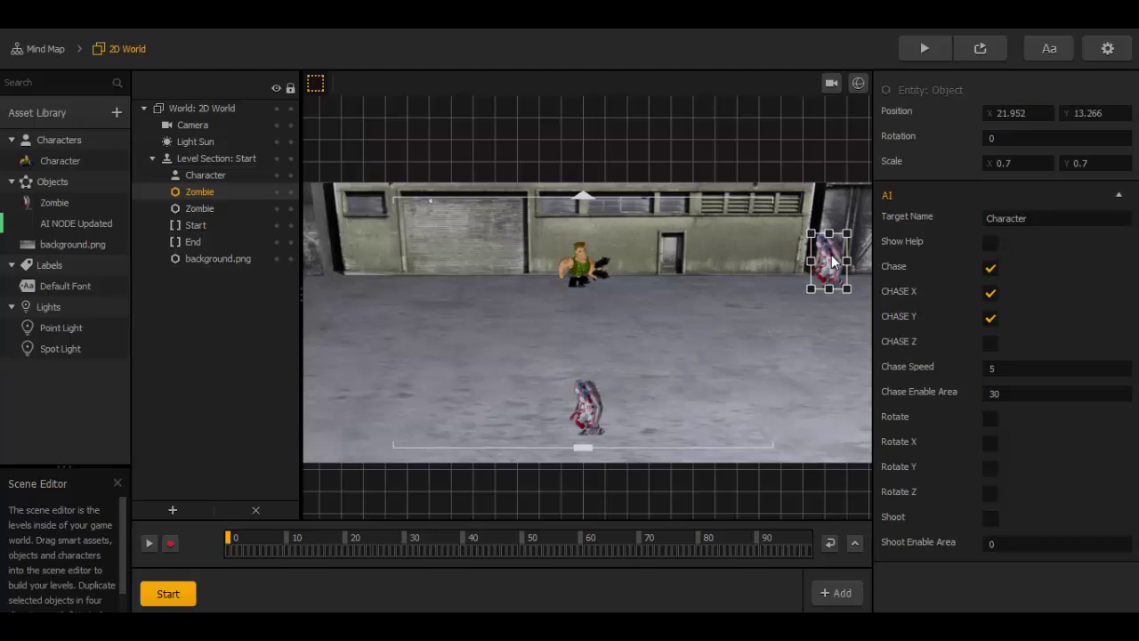
click(592, 422)
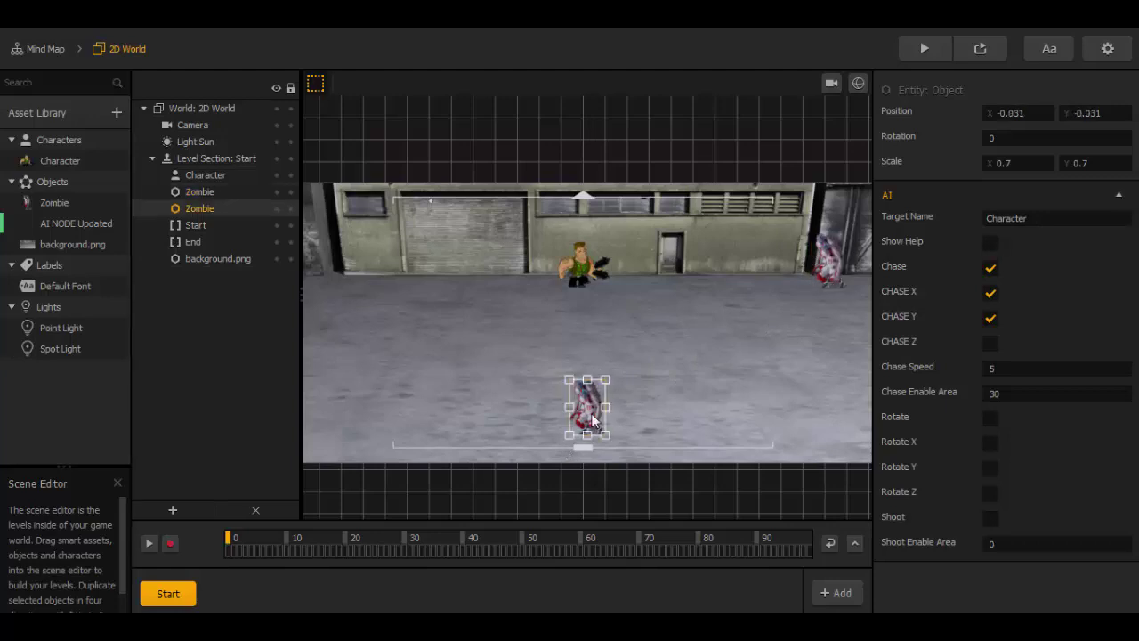
key(ctrl+Right)
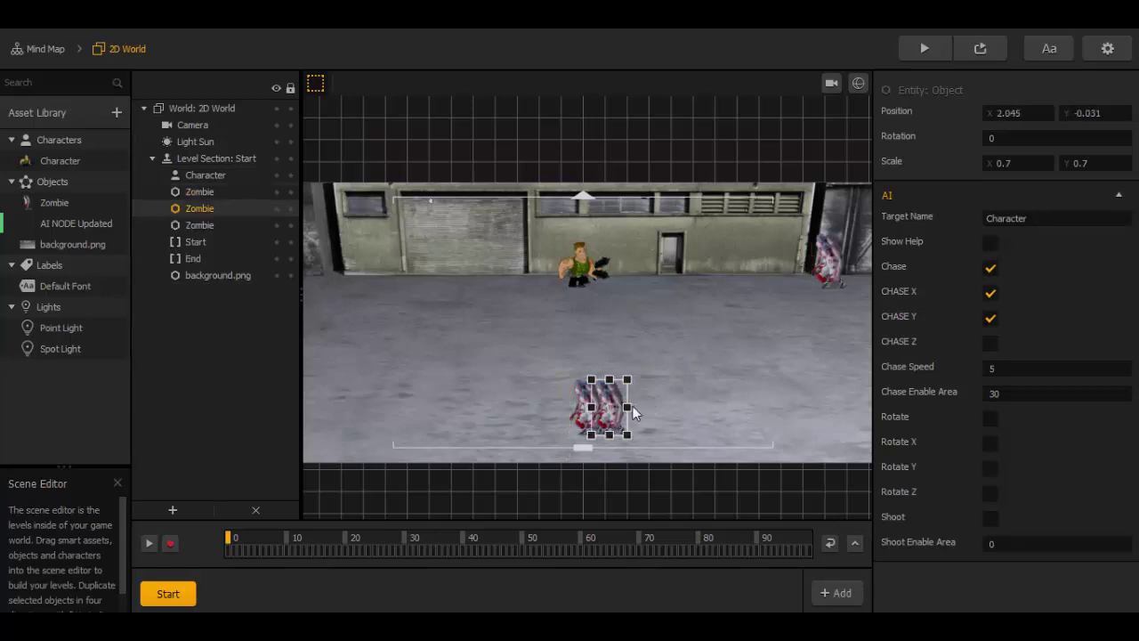
drag(626, 415, 738, 334)
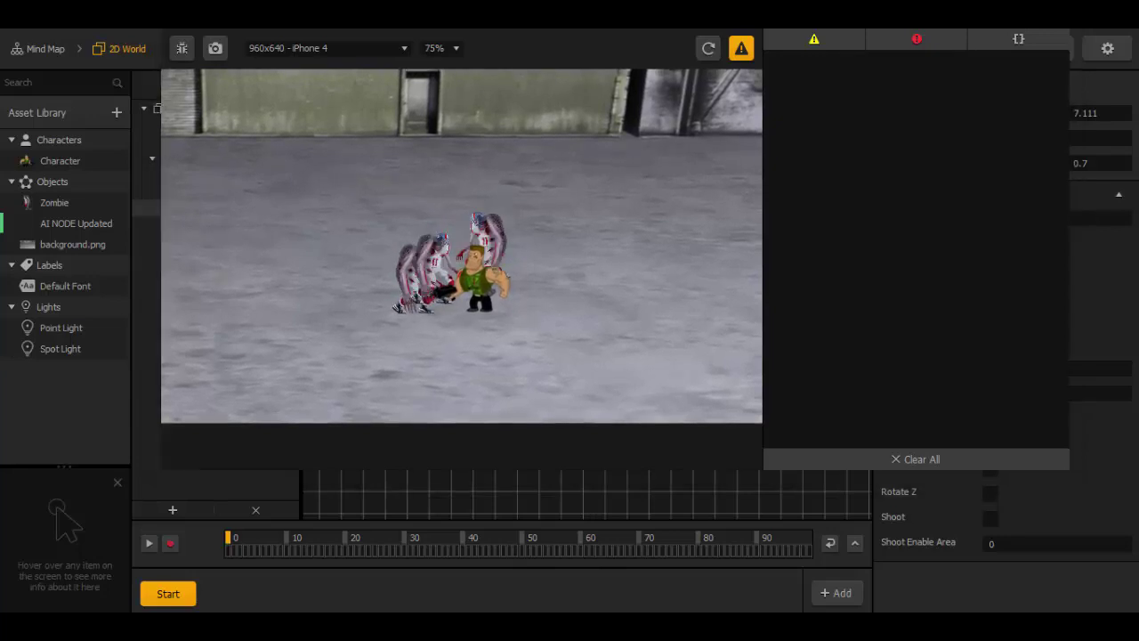
key(Escape)
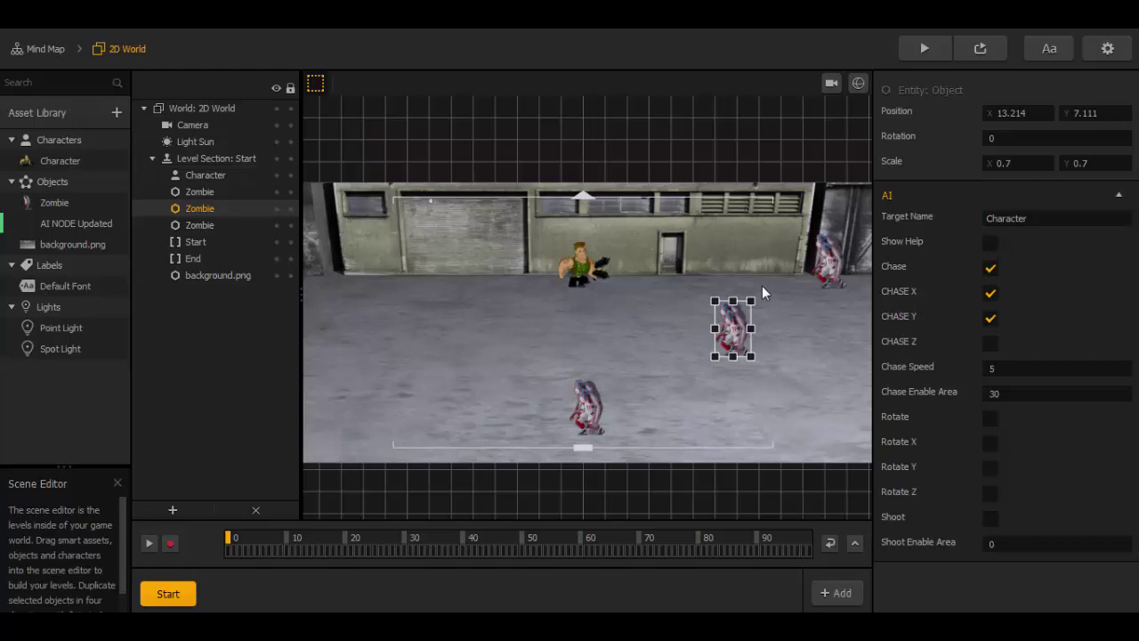
click(665, 349)
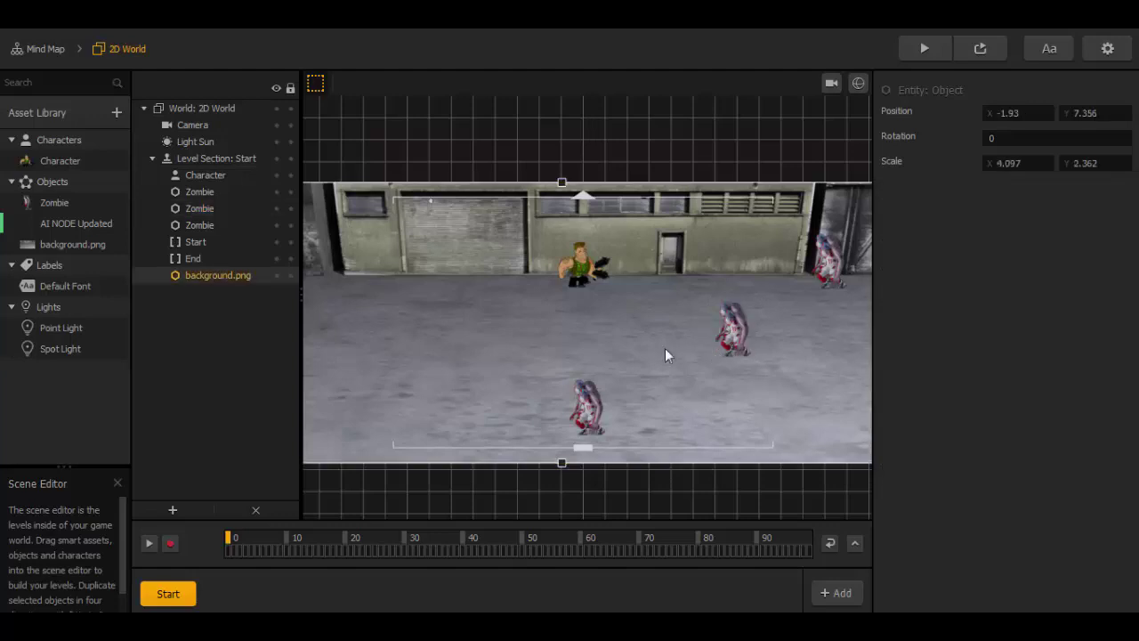